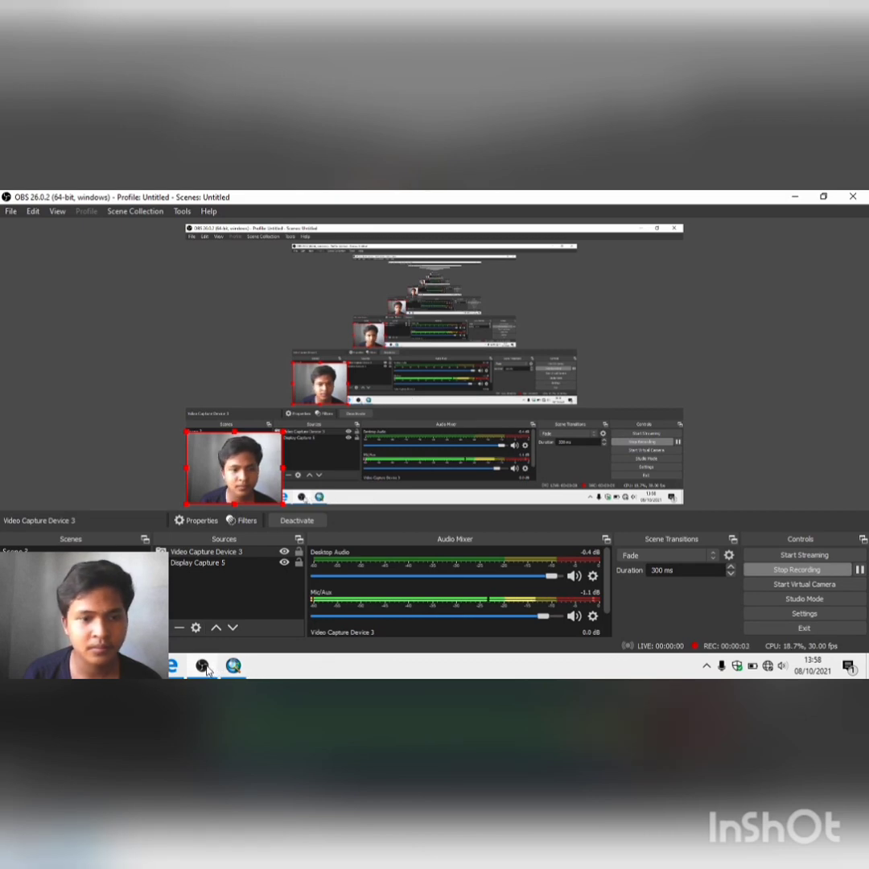
Switch to ArcMap and add the image kota siantar.jpg from D:\Semester 3\Sig dasar to the map, accepting its missing spatial reference.
left_click(232, 666)
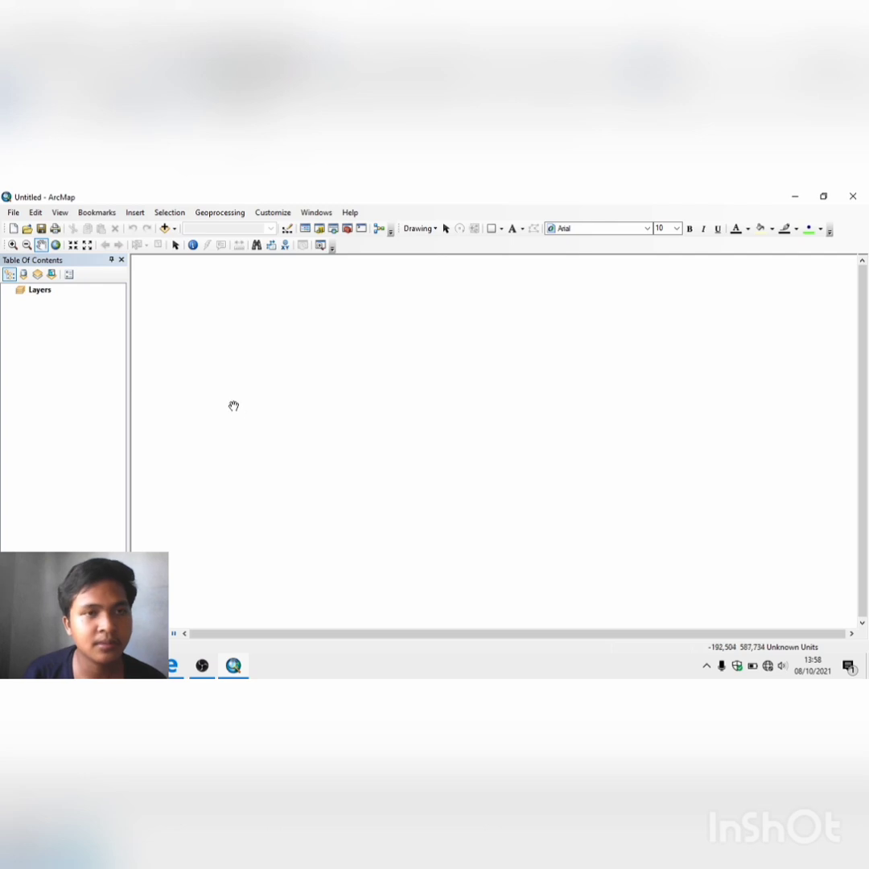
left_click(175, 245)
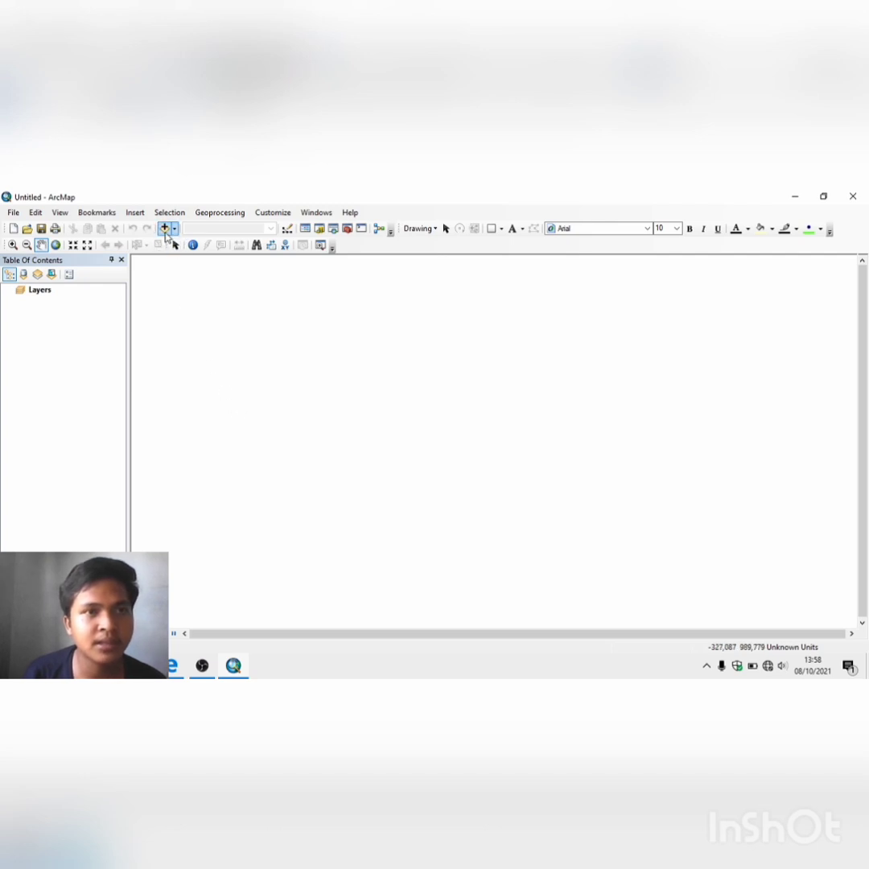
left_click(165, 229)
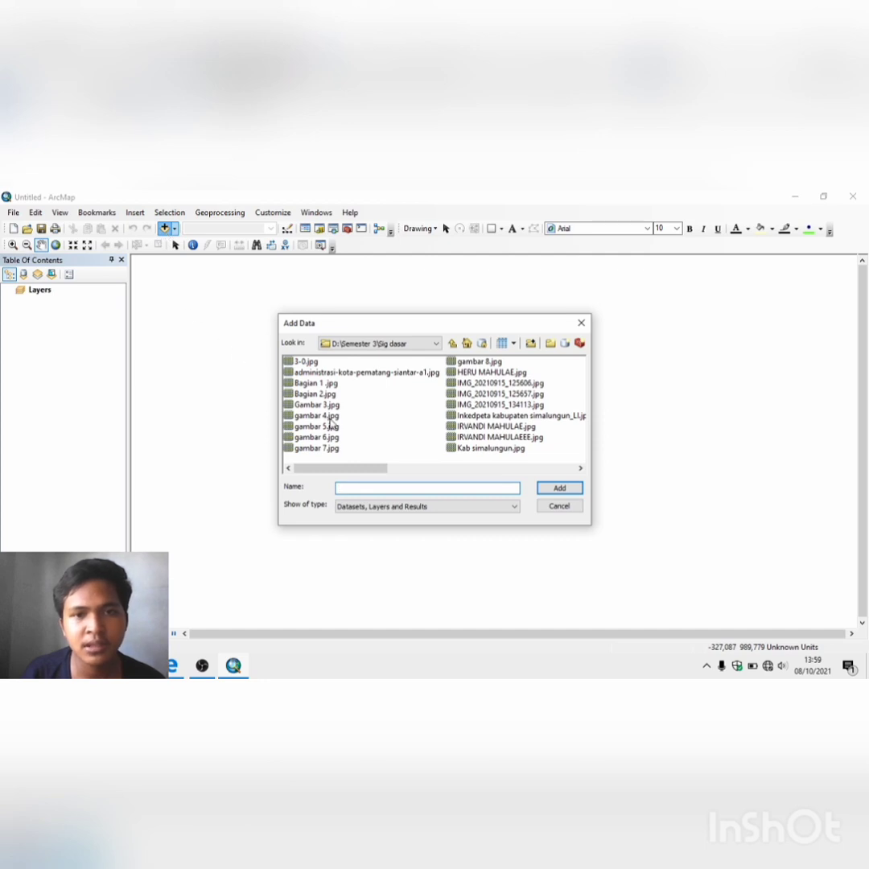
scroll(359, 416, "down", 2)
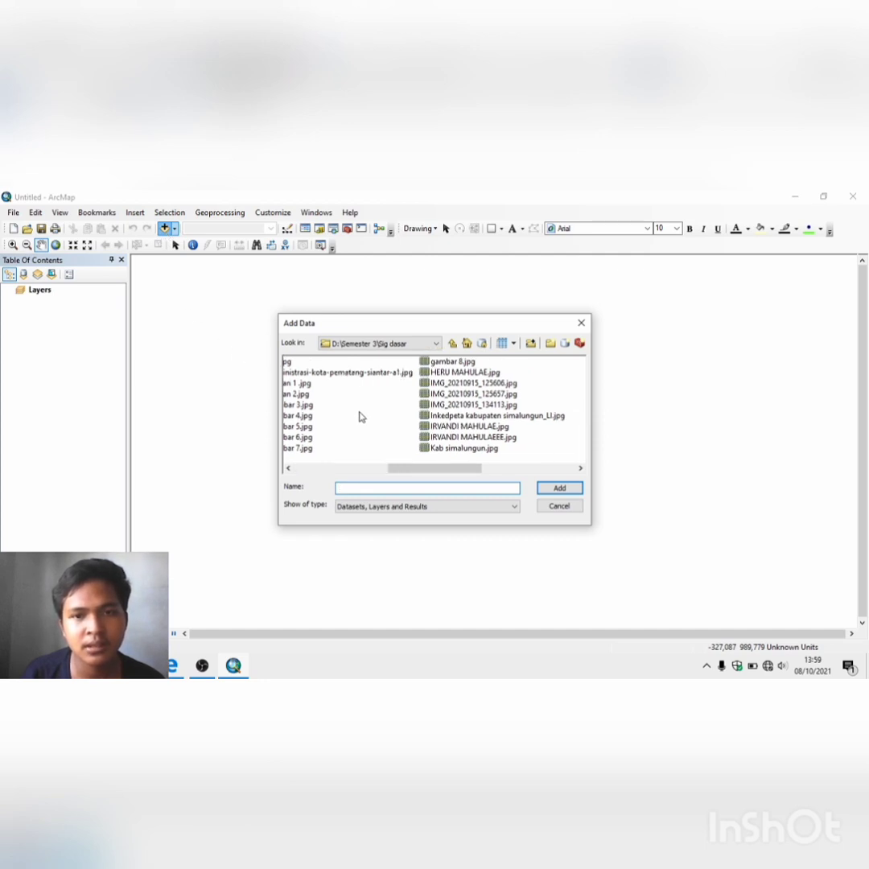
scroll(360, 416, "down", 2)
scroll(360, 416, "up", 1)
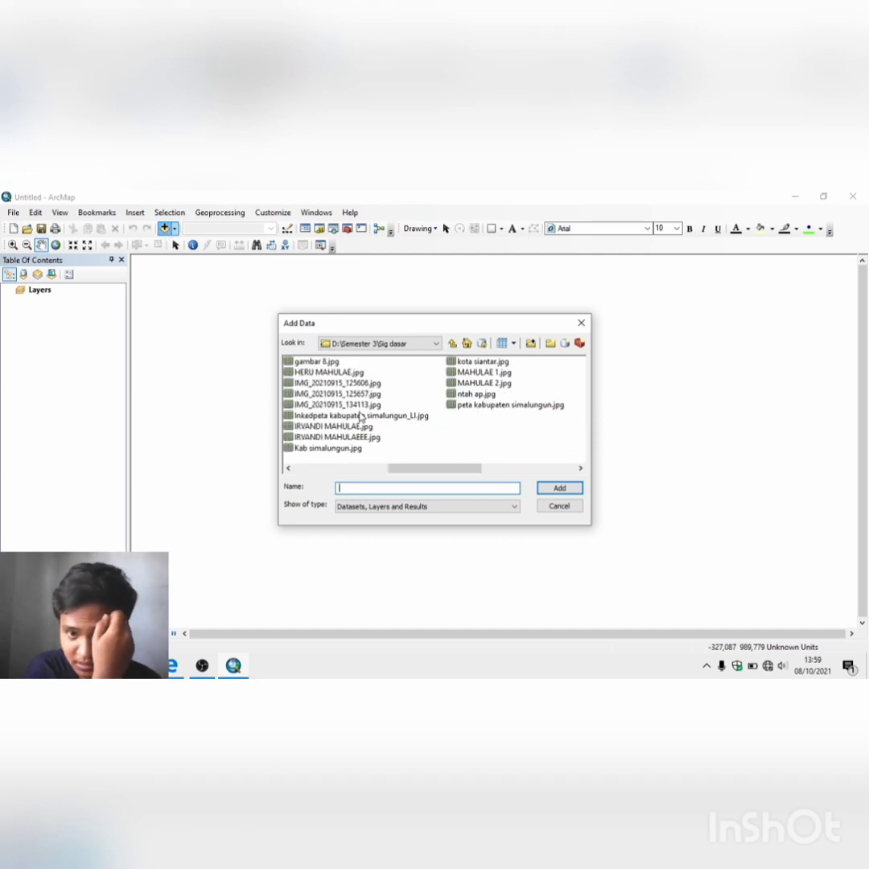
scroll(359, 415, "up", 1)
scroll(357, 417, "down", 2)
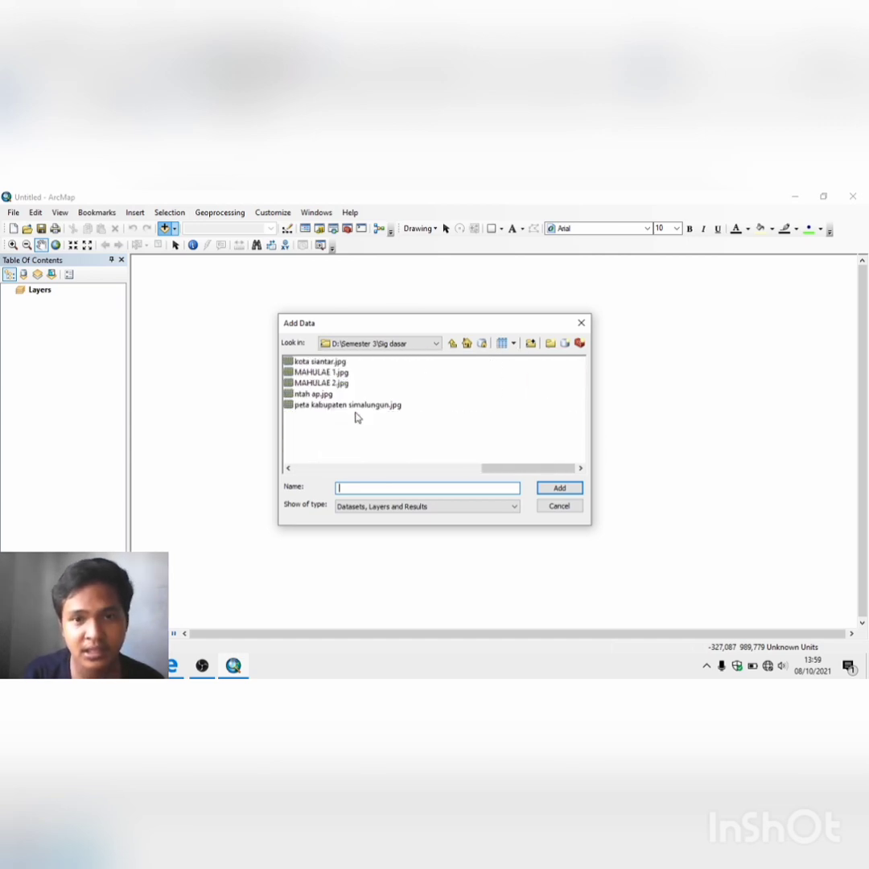
left_click(331, 363)
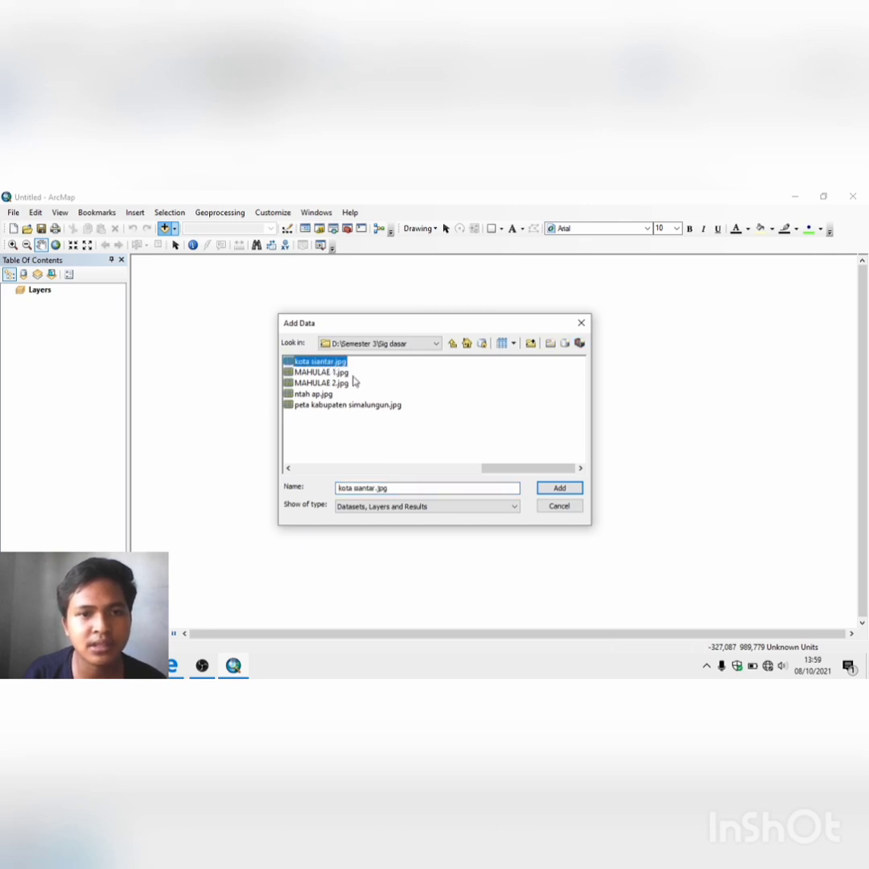
left_click(552, 489)
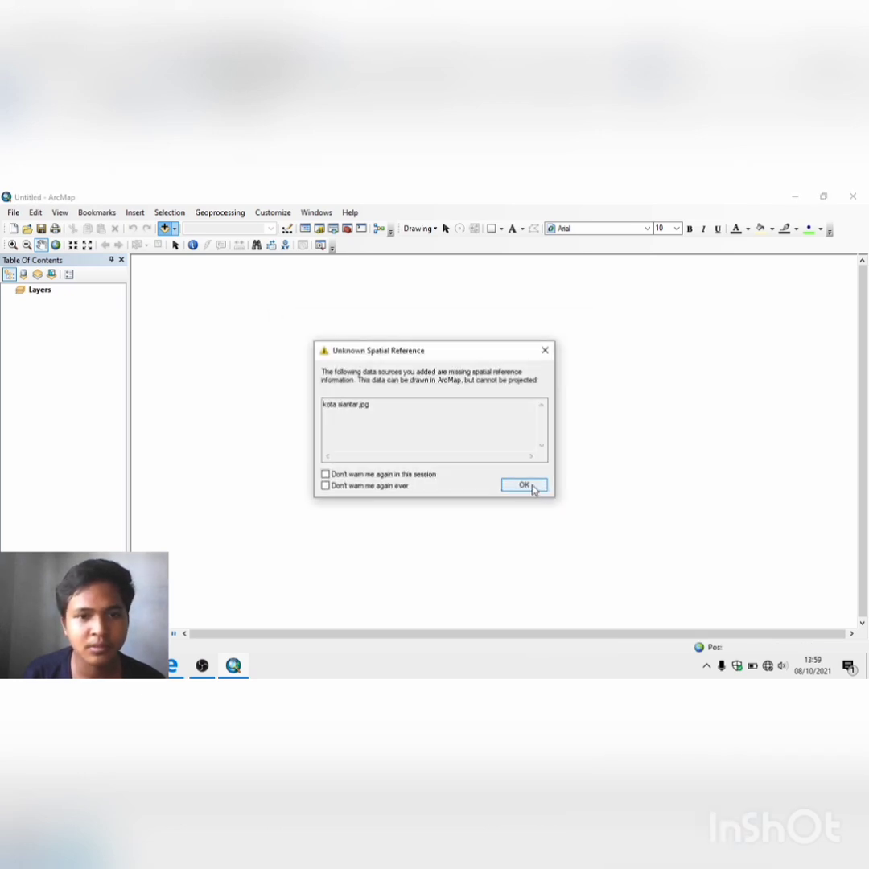
left_click(524, 485)
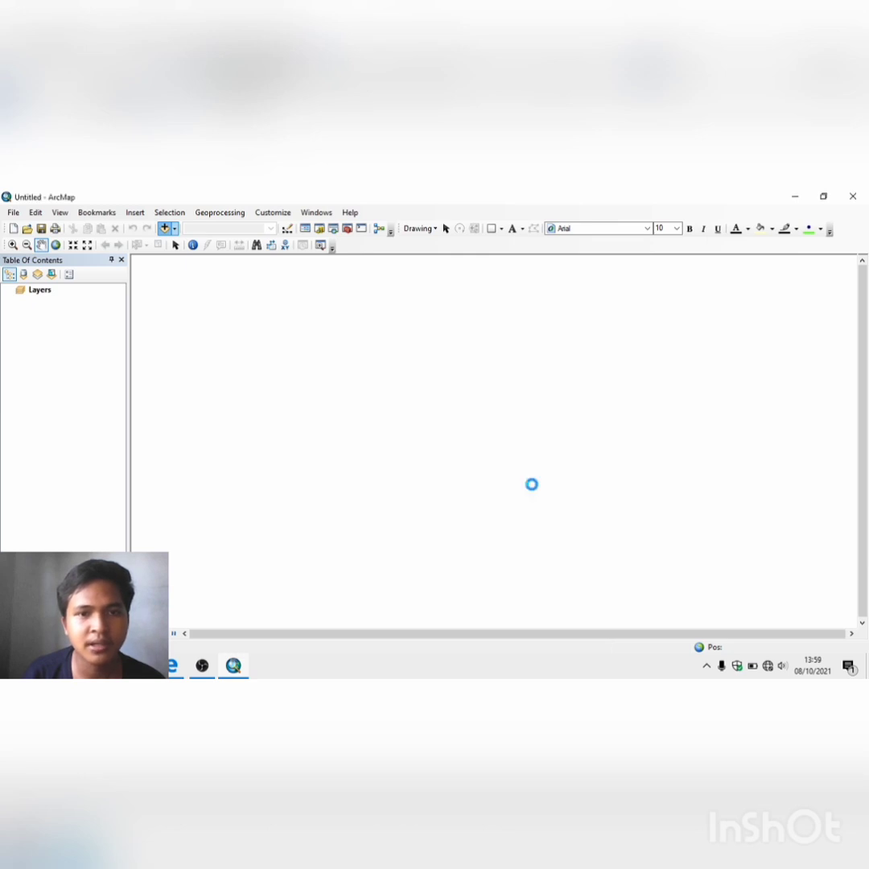
left_click_drag(521, 448, 403, 442)
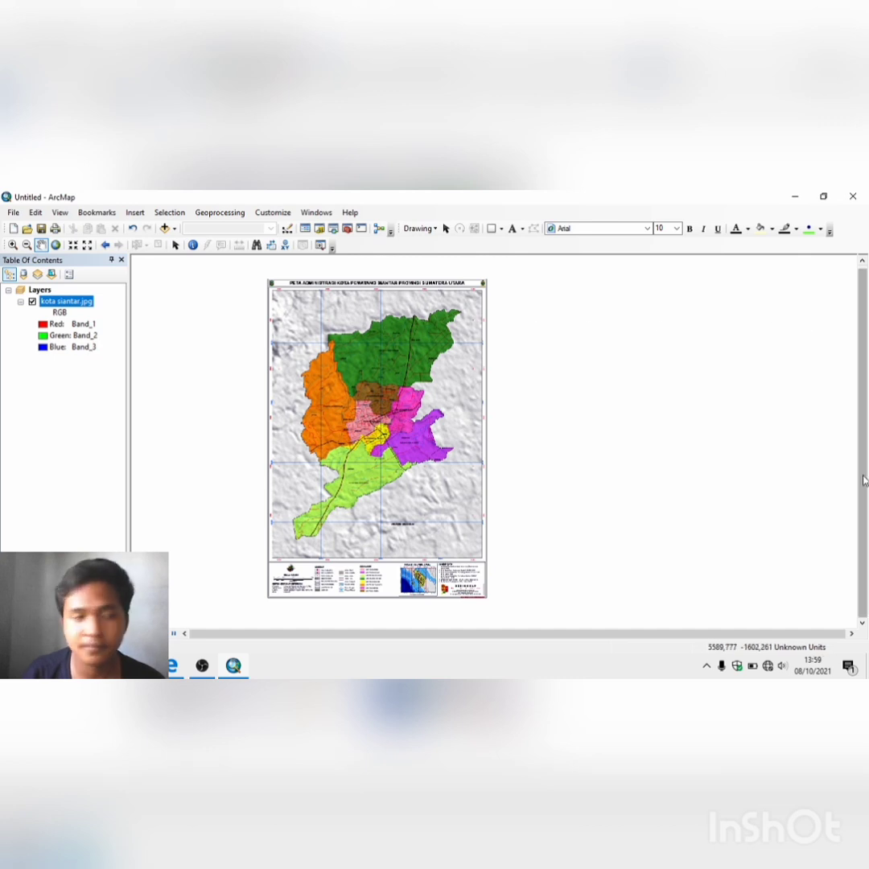
Set the Layers data frame's coordinate system to the projected system WGS 1984 UTM Zone 49S.
left_click(38, 290)
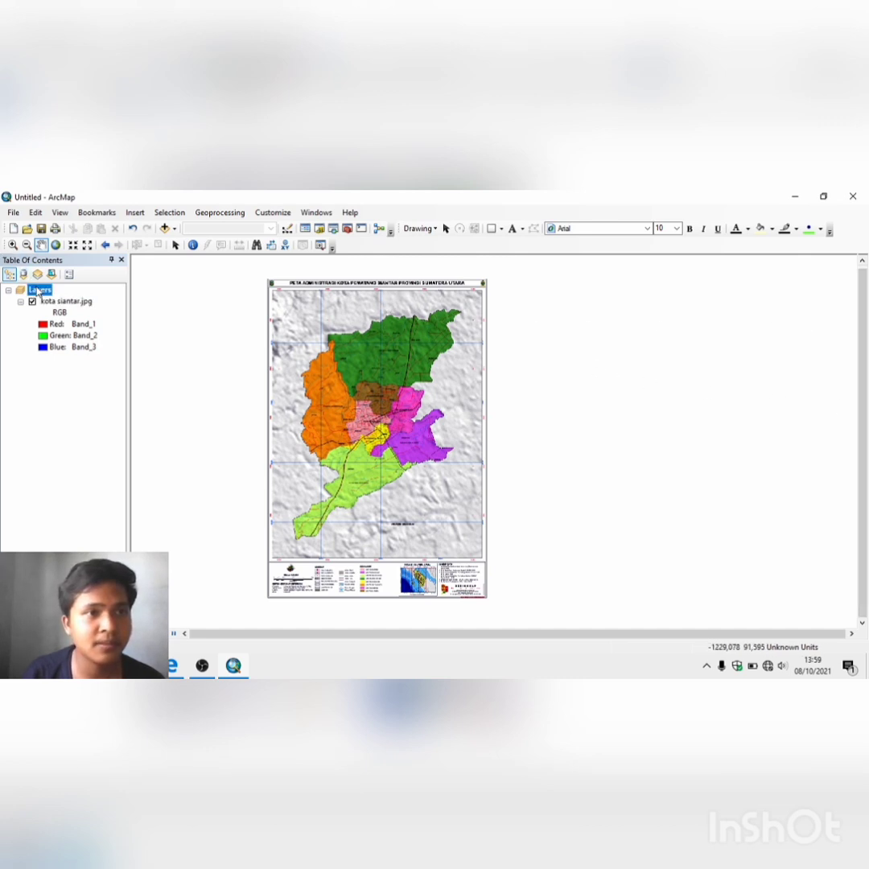
right_click(37, 291)
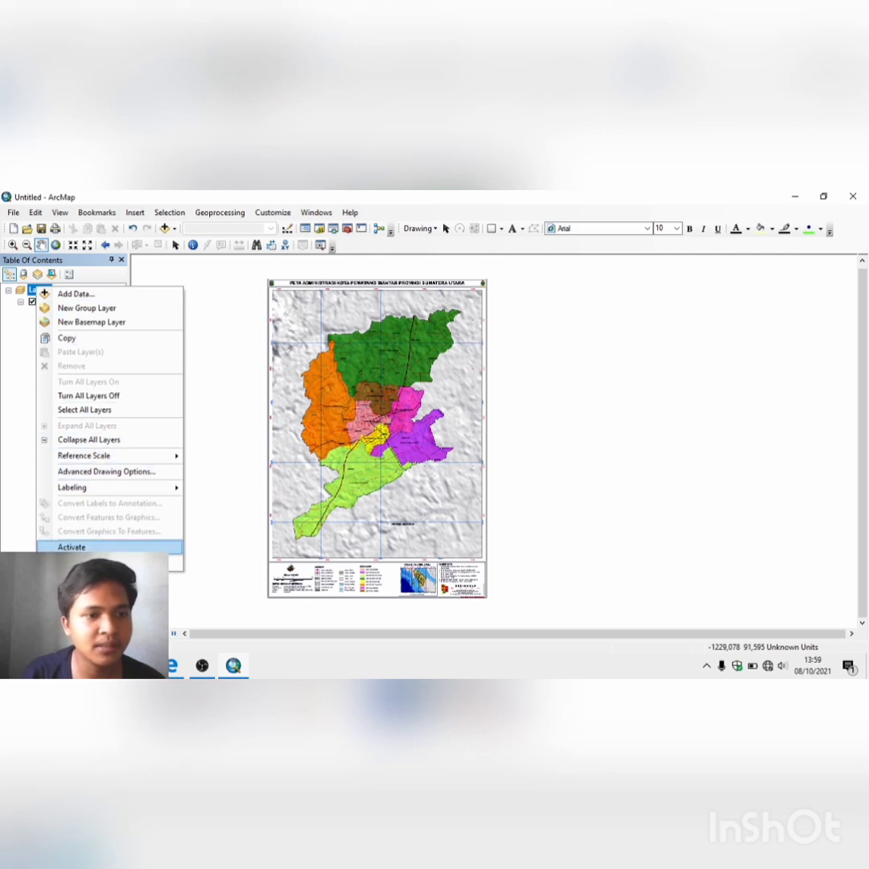
left_click(120, 561)
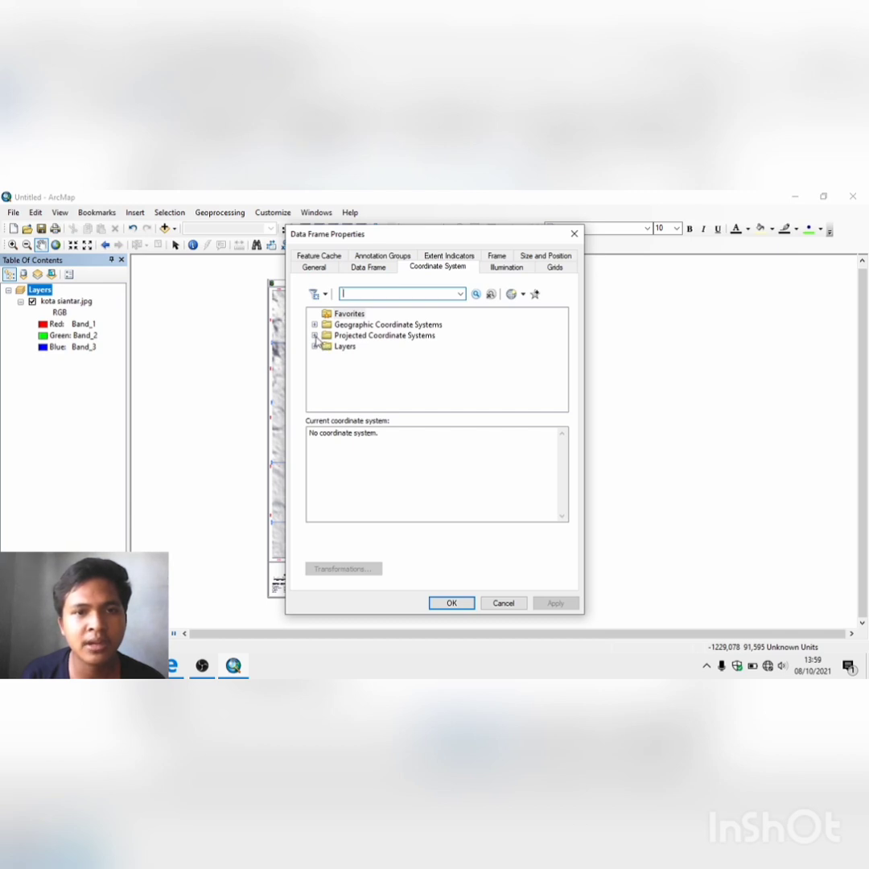
double_click(335, 336)
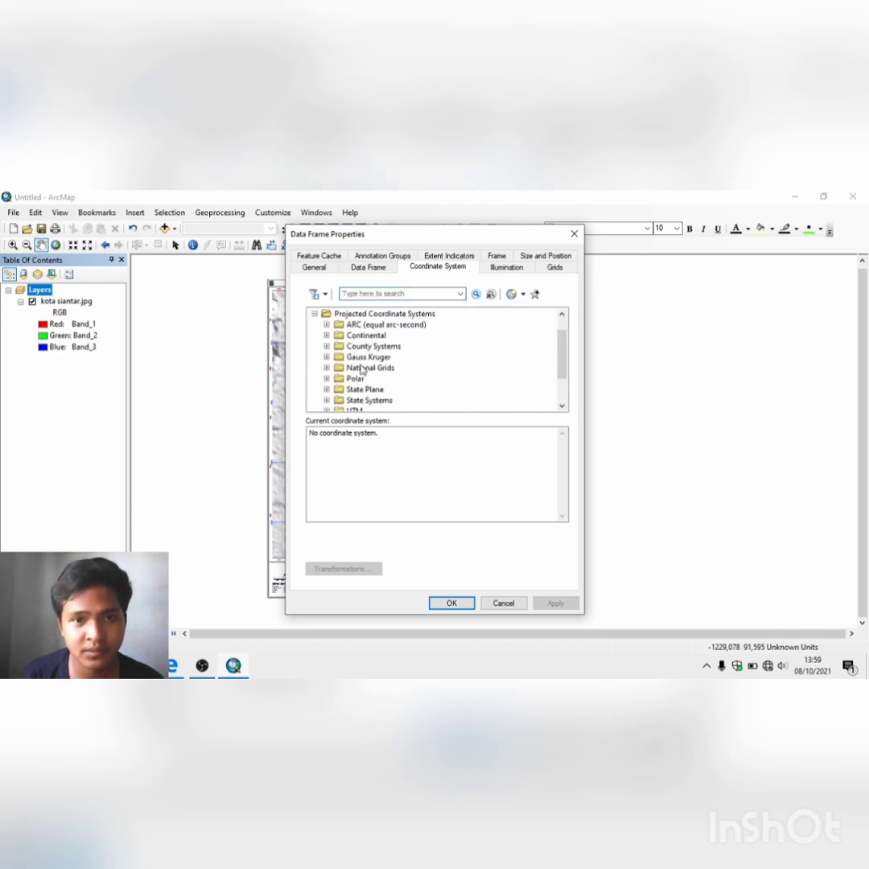
scroll(362, 369, "down", 2)
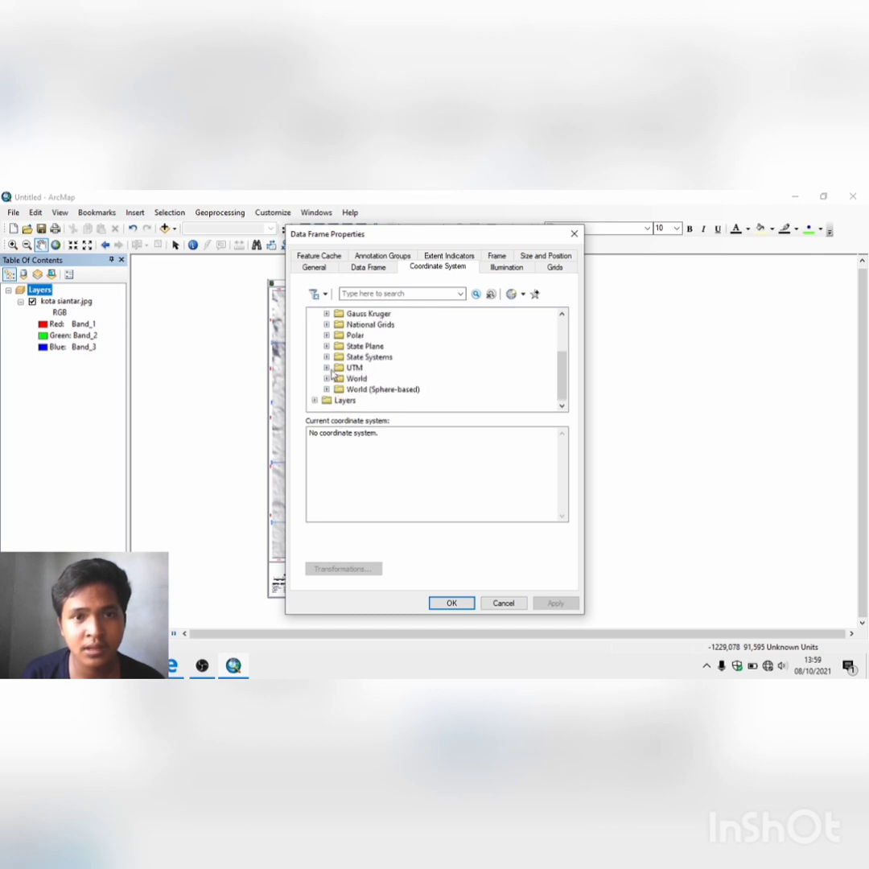
double_click(362, 368)
scroll(368, 368, "down", 3)
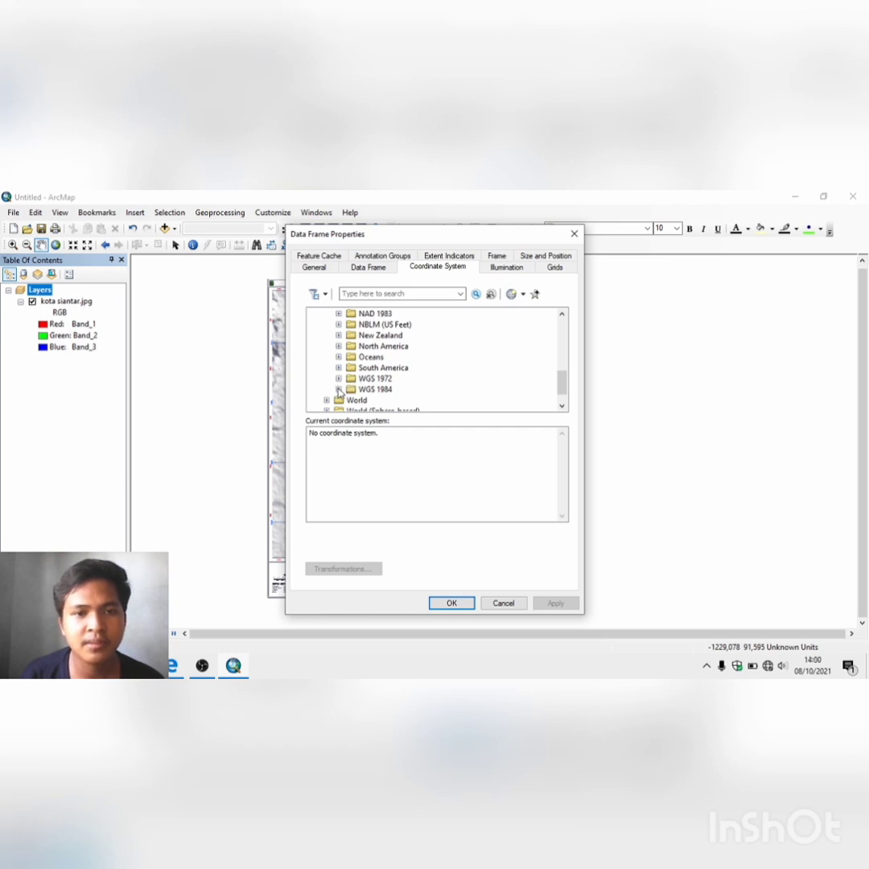
left_click(339, 389)
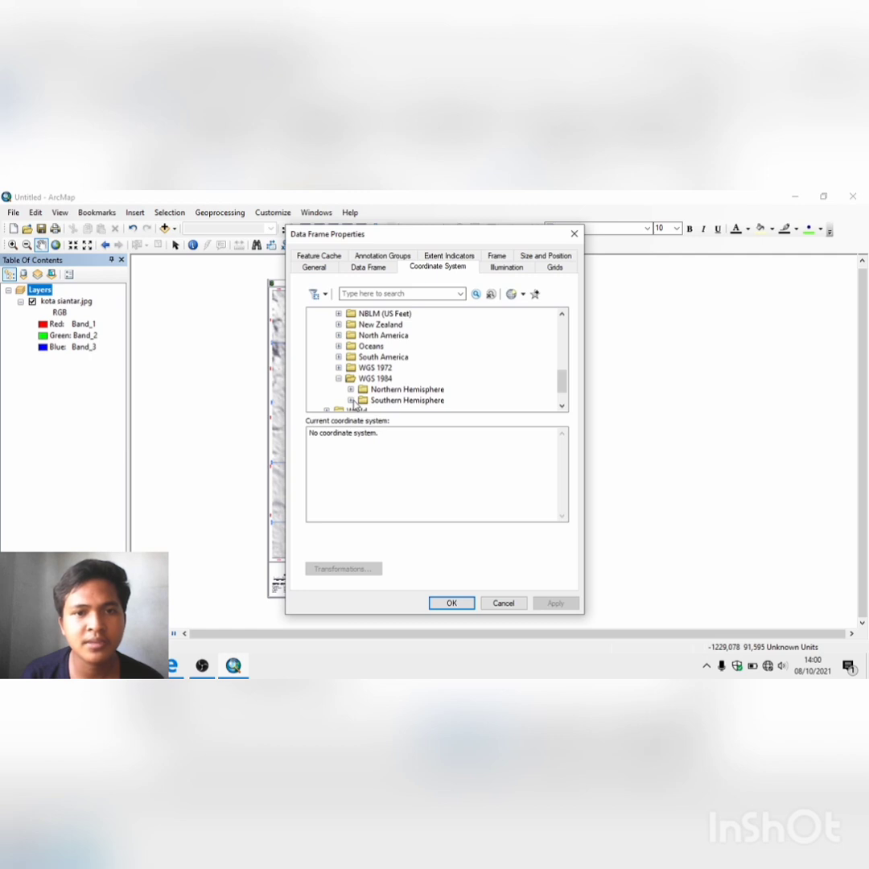
left_click(352, 401)
scroll(403, 383, "down", 2)
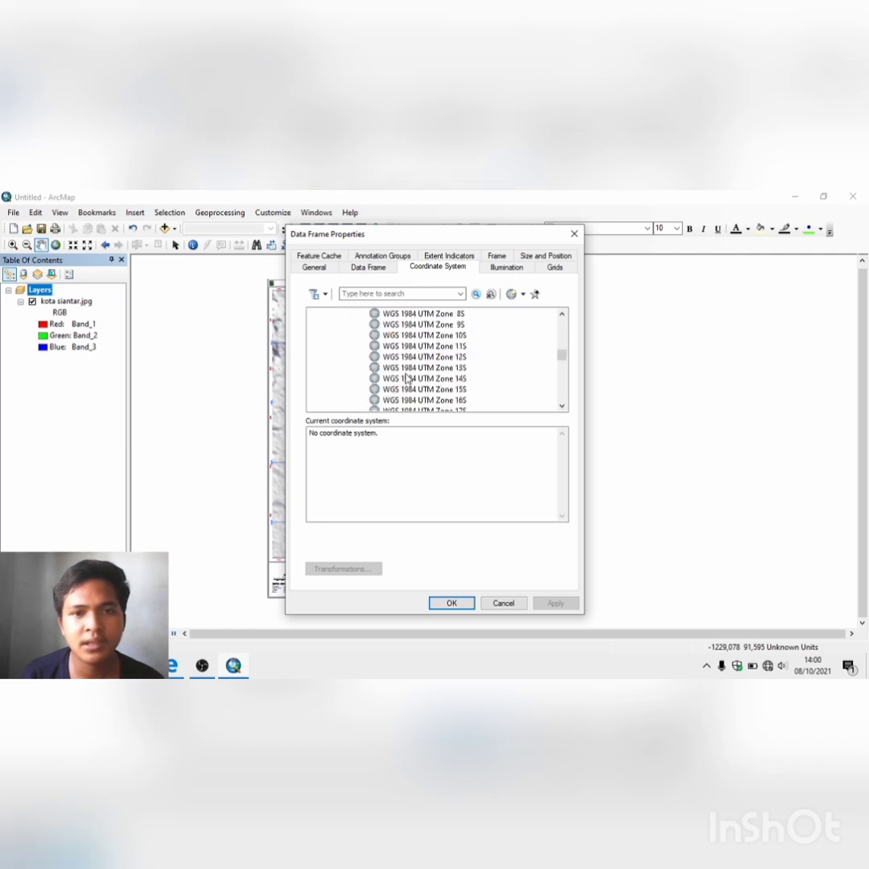
scroll(408, 378, "down", 13)
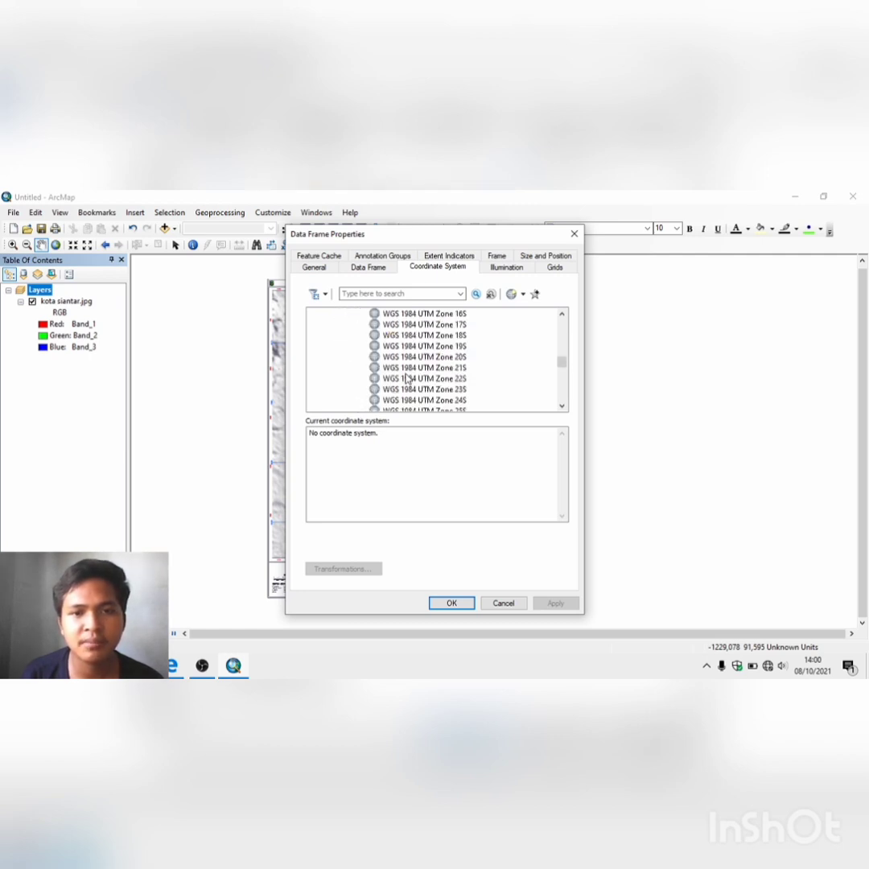
scroll(408, 378, "up", 1)
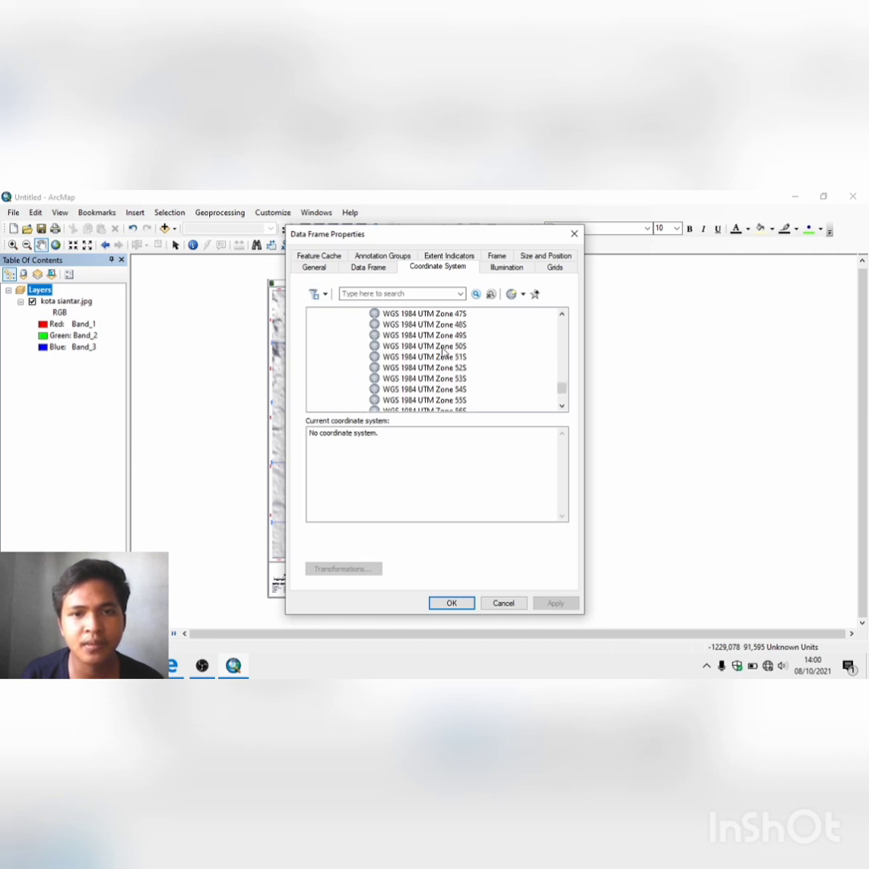
left_click(434, 335)
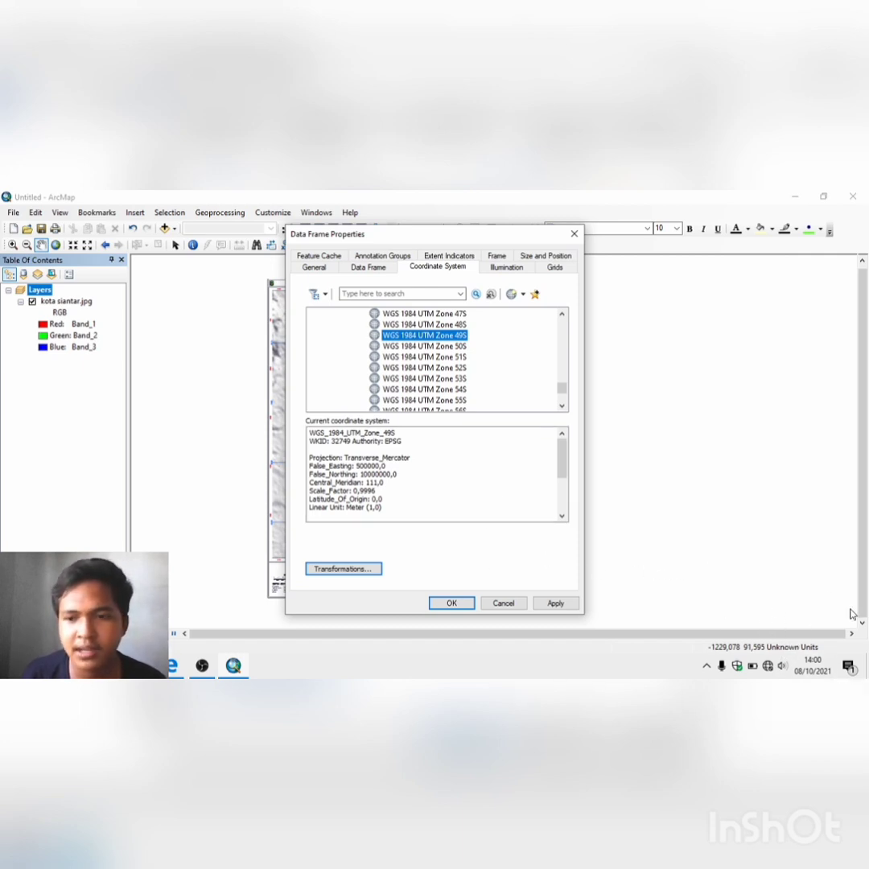
left_click(460, 604)
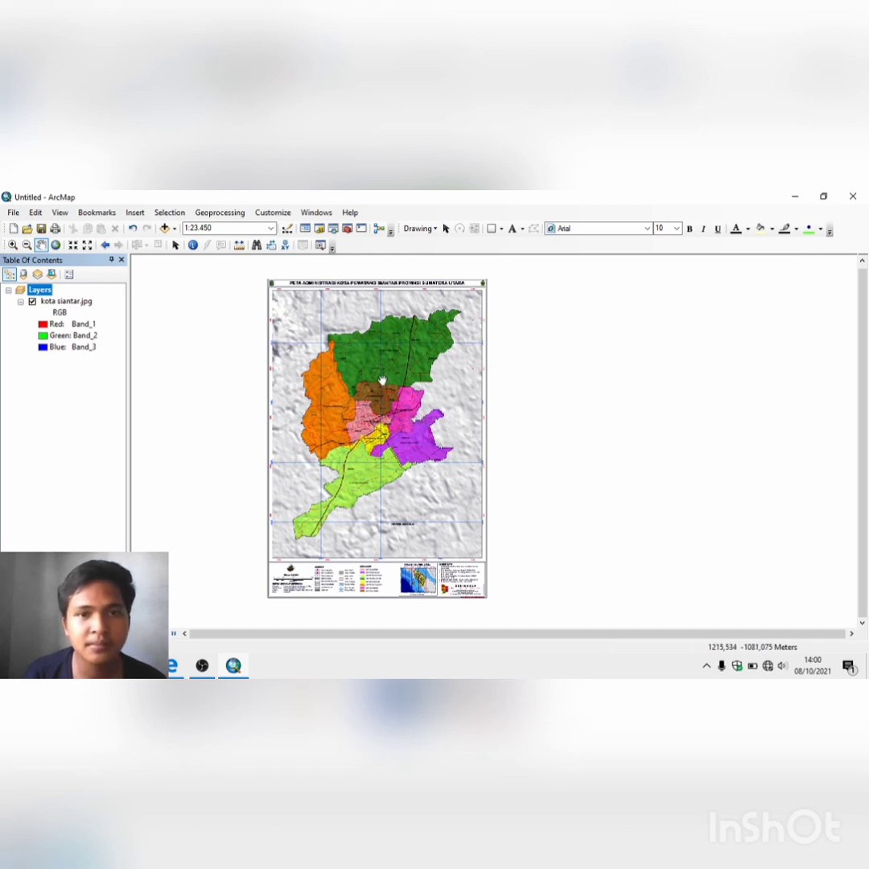
Show the Georeferencing toolbar and place it over the map image.
right_click(441, 245)
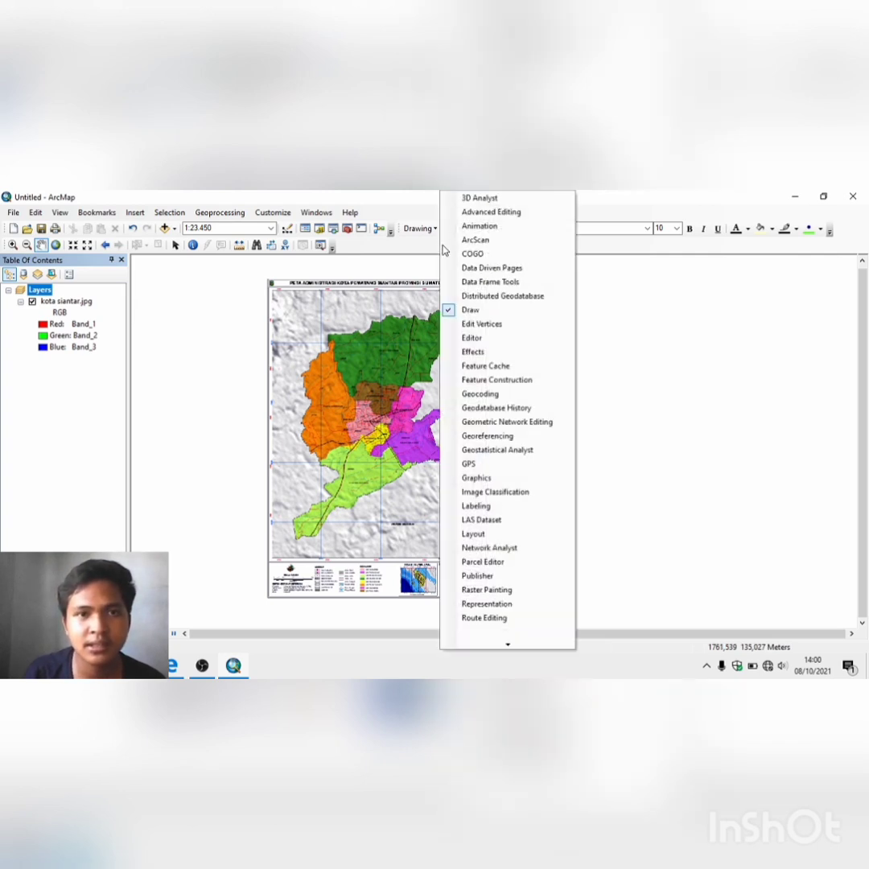
left_click(475, 441)
left_click_drag(471, 531, 345, 421)
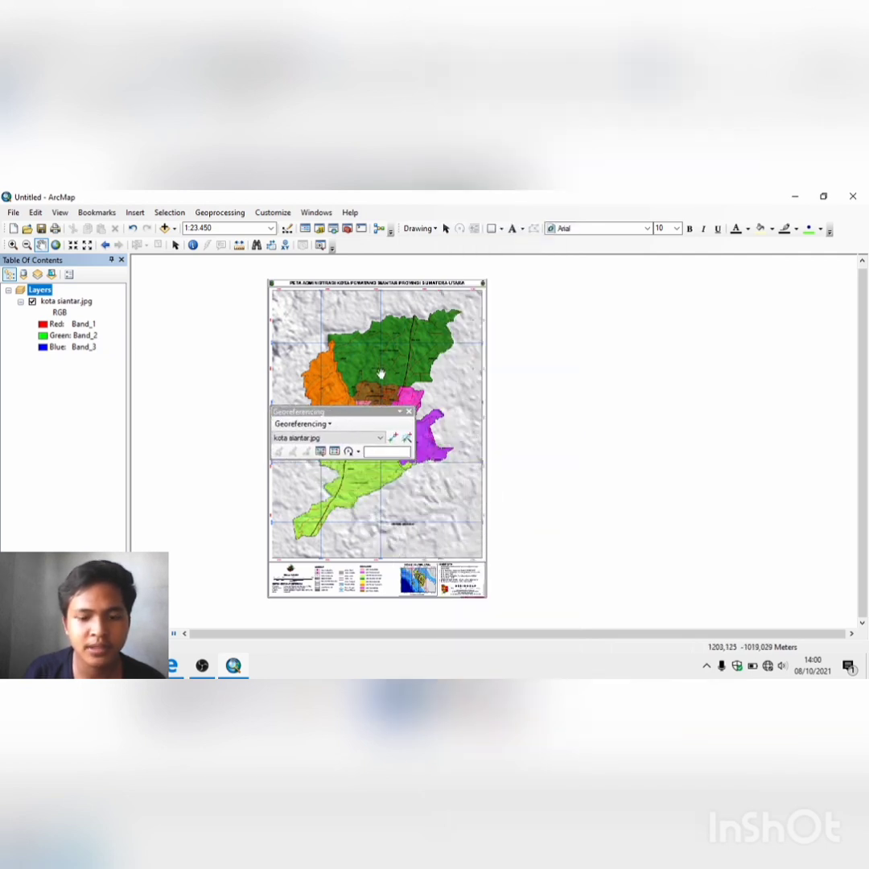
Place the first control point at the centre of the red grid cross in the map image's upper-left corner, beside label 332991.
scroll(380, 373, "up", 1)
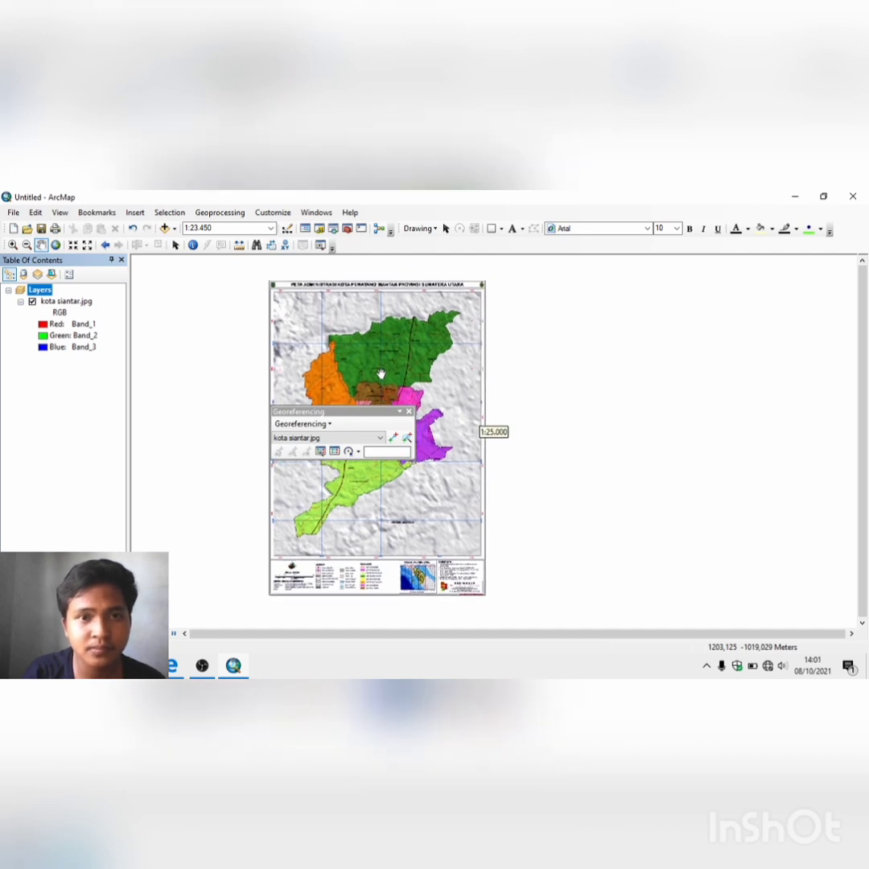
scroll(381, 373, "down", 1)
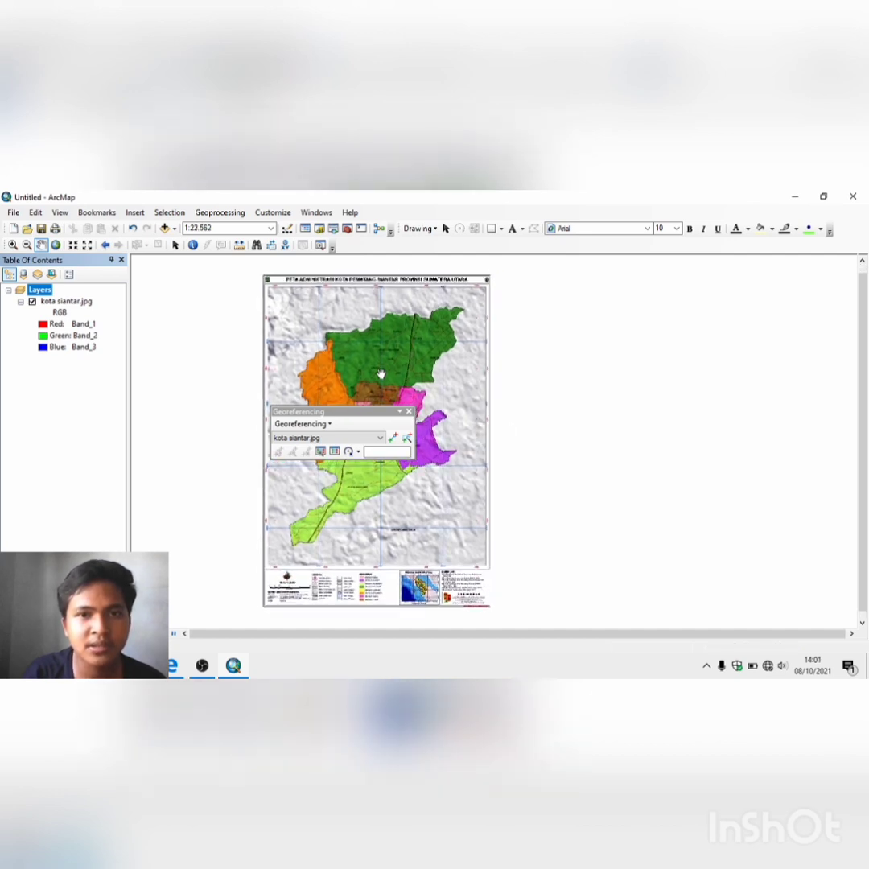
scroll(381, 373, "down", 1)
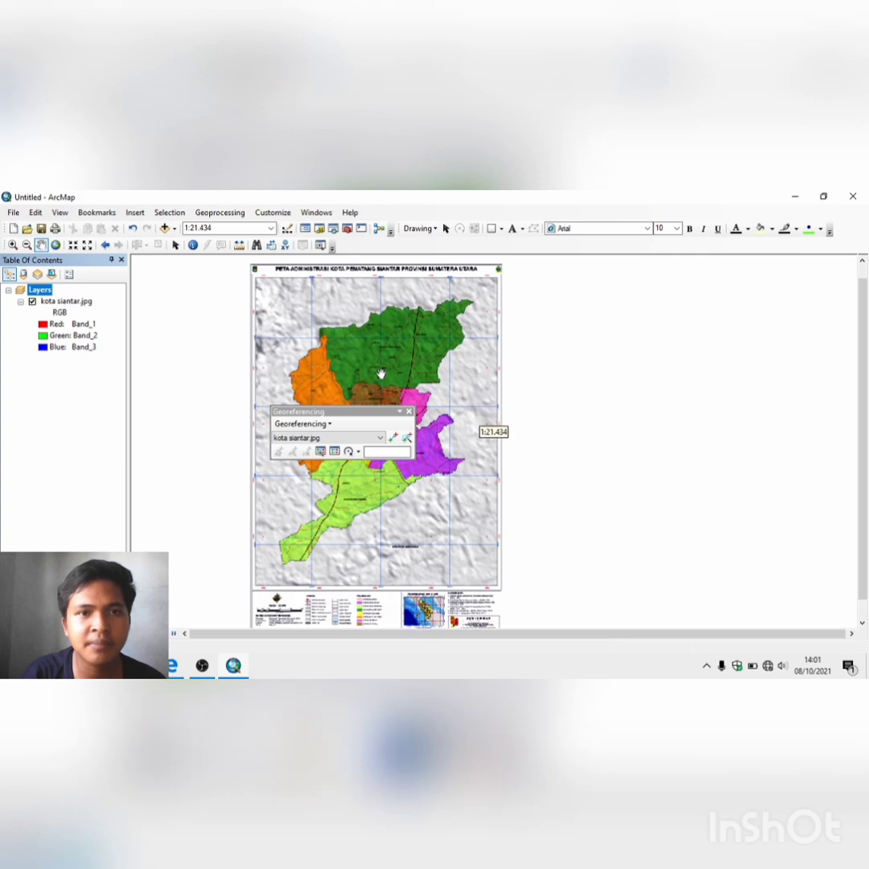
scroll(381, 374, "down", 1)
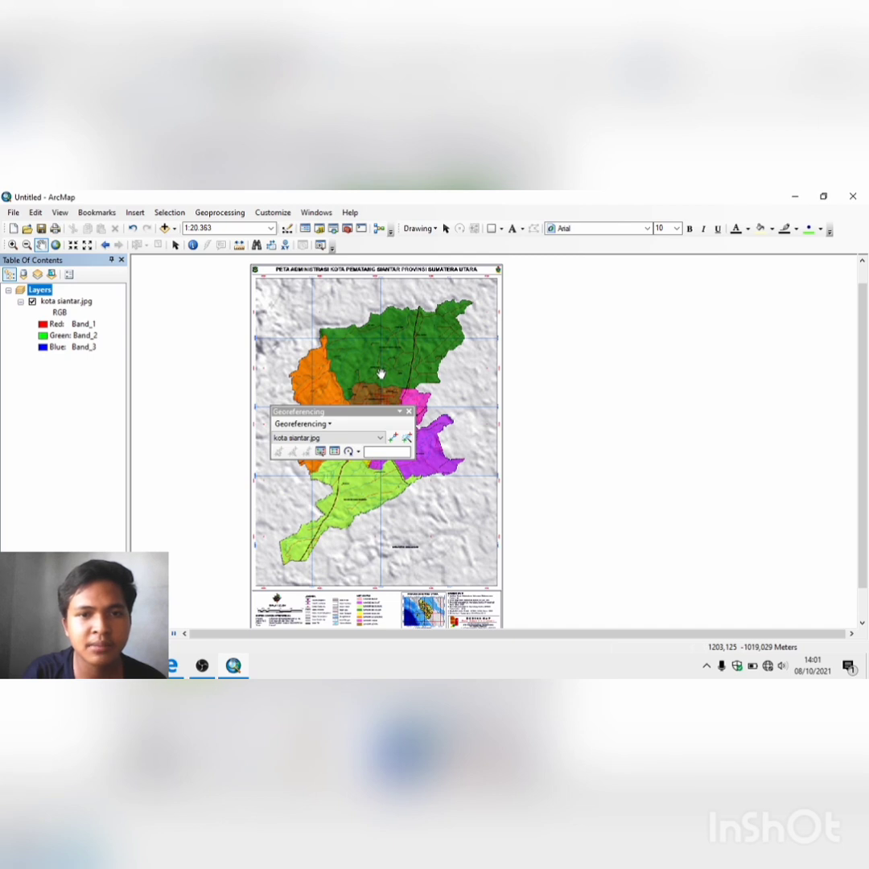
scroll(380, 373, "down", 1)
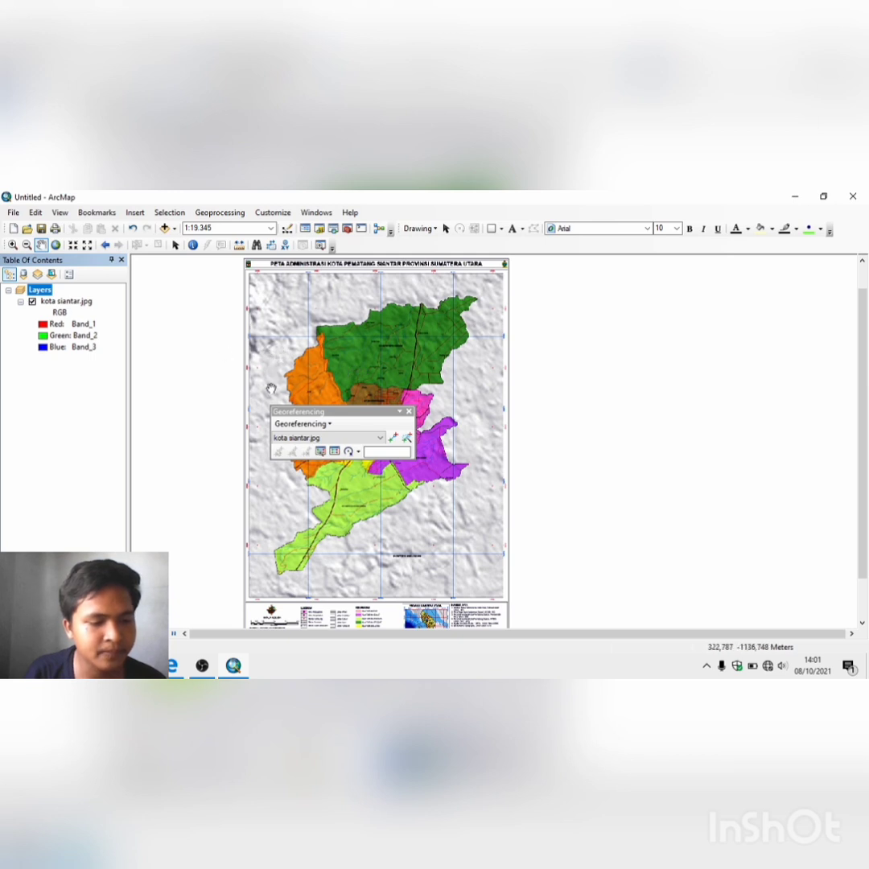
left_click(12, 246)
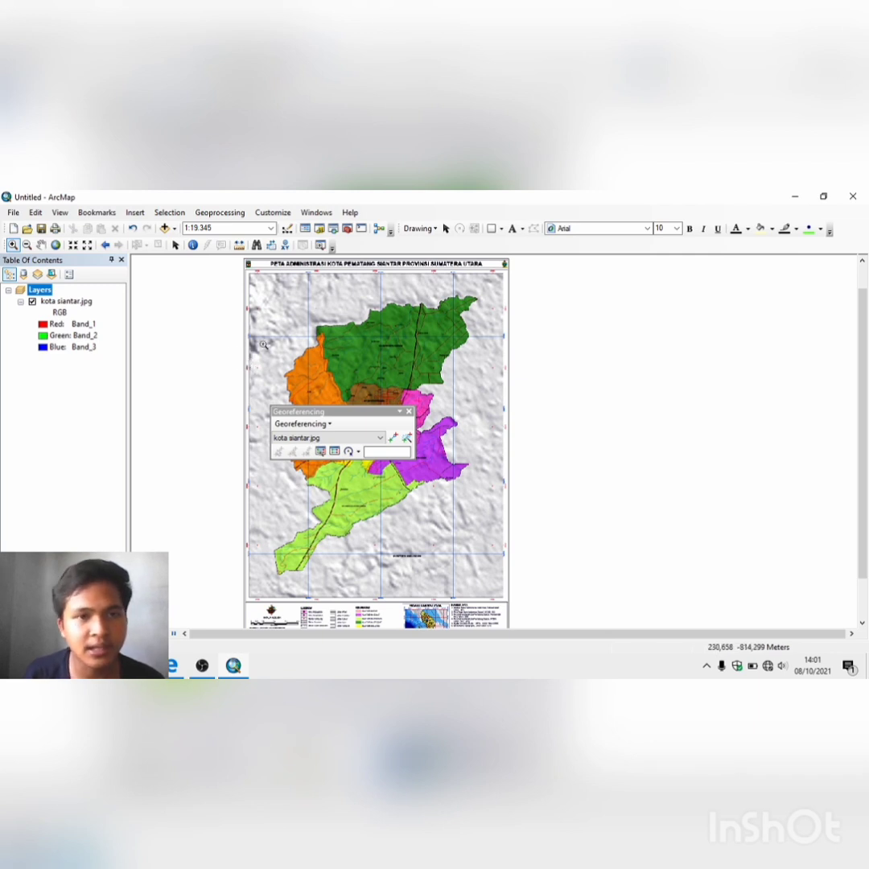
left_click_drag(254, 303, 266, 318)
left_click_drag(269, 321, 269, 322)
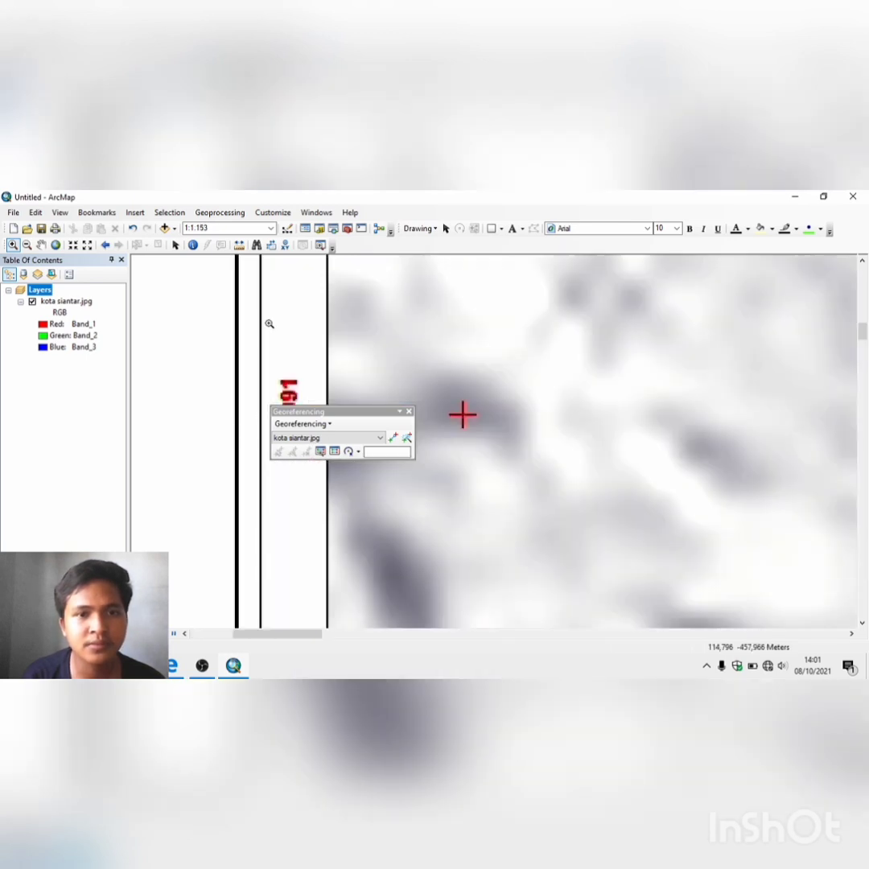
left_click_drag(351, 419, 453, 490)
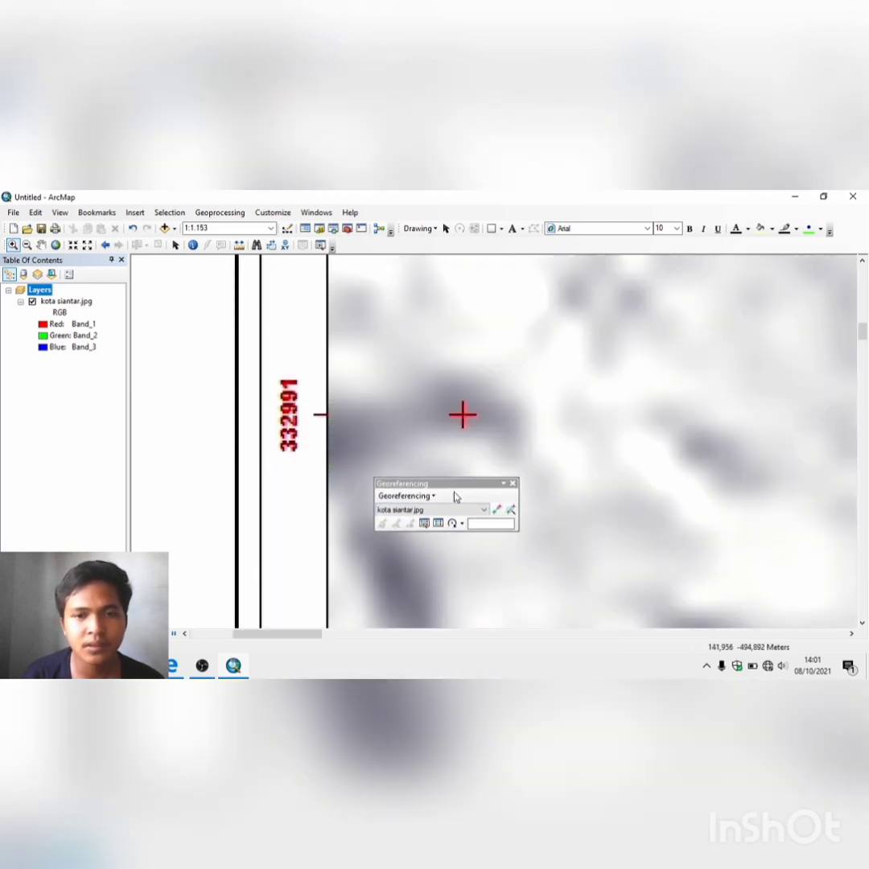
left_click_drag(432, 387, 492, 445)
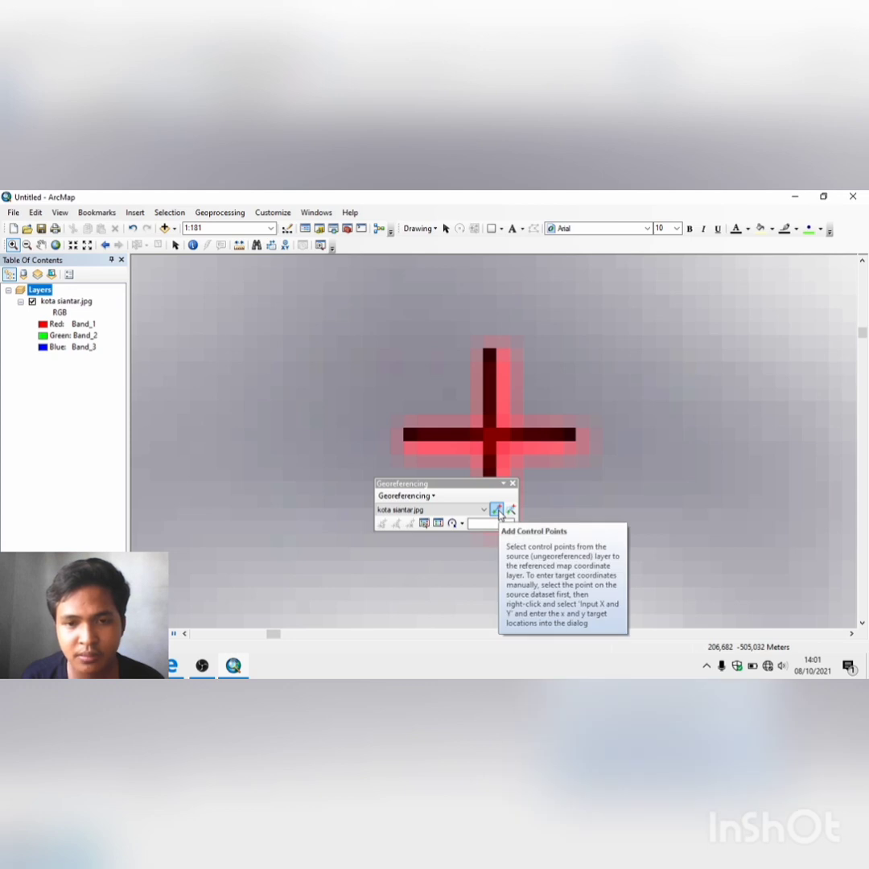
left_click(498, 512)
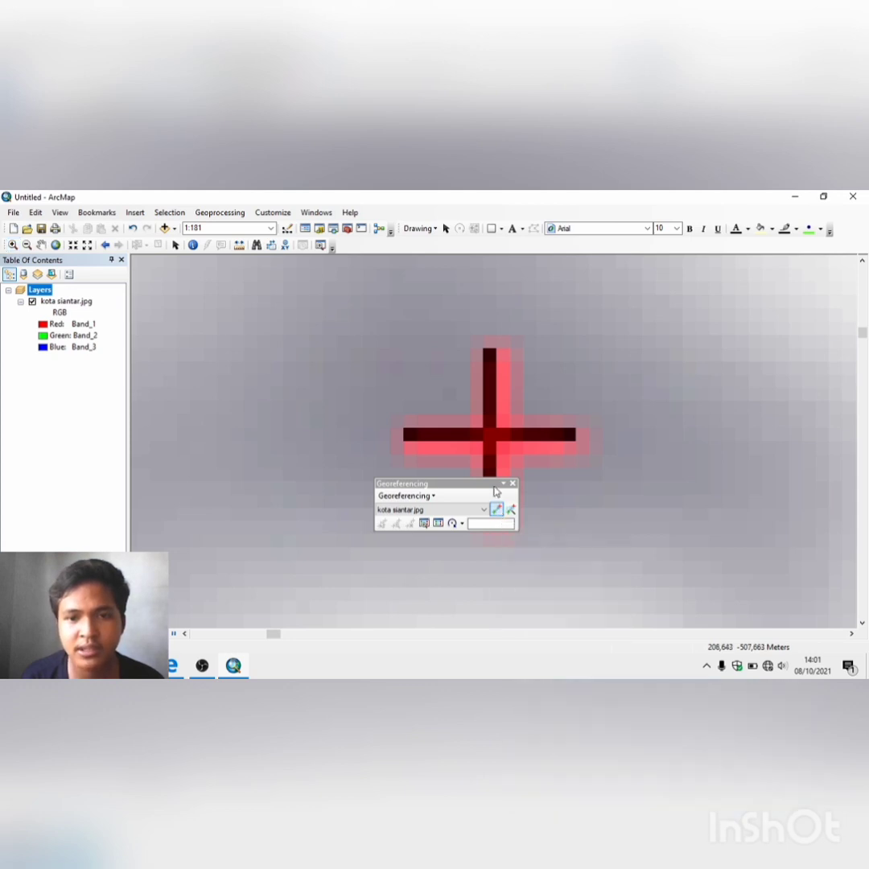
left_click(489, 433)
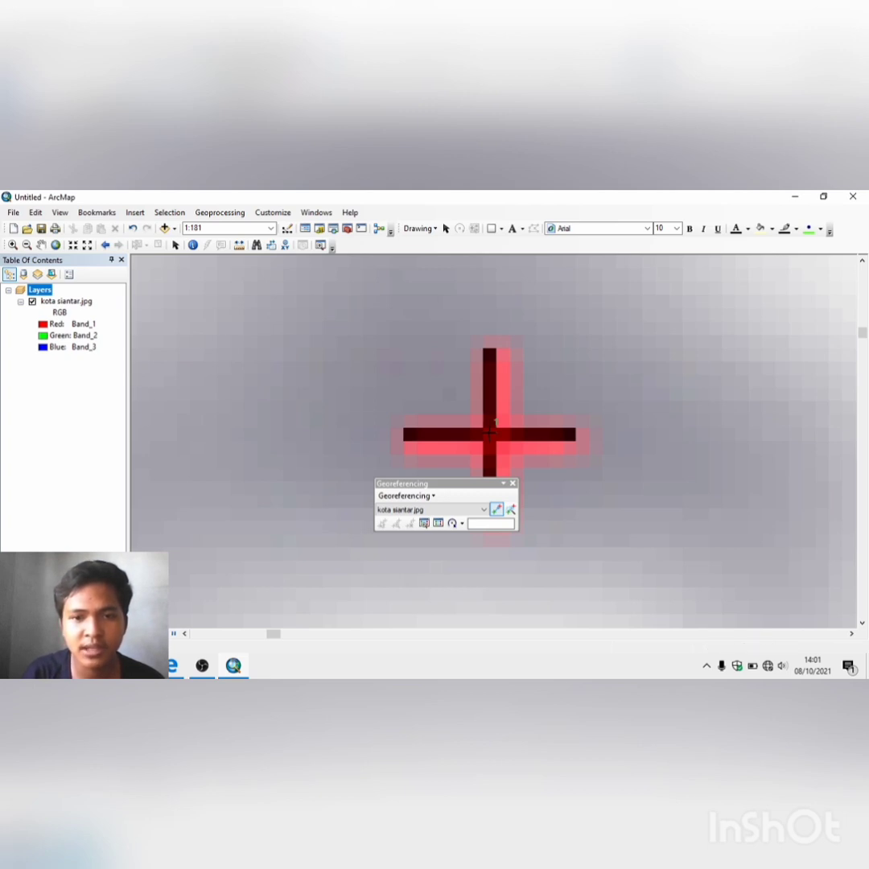
Open coordinate entry for the first control point and set its X coordinate to 501099.
right_click(489, 432)
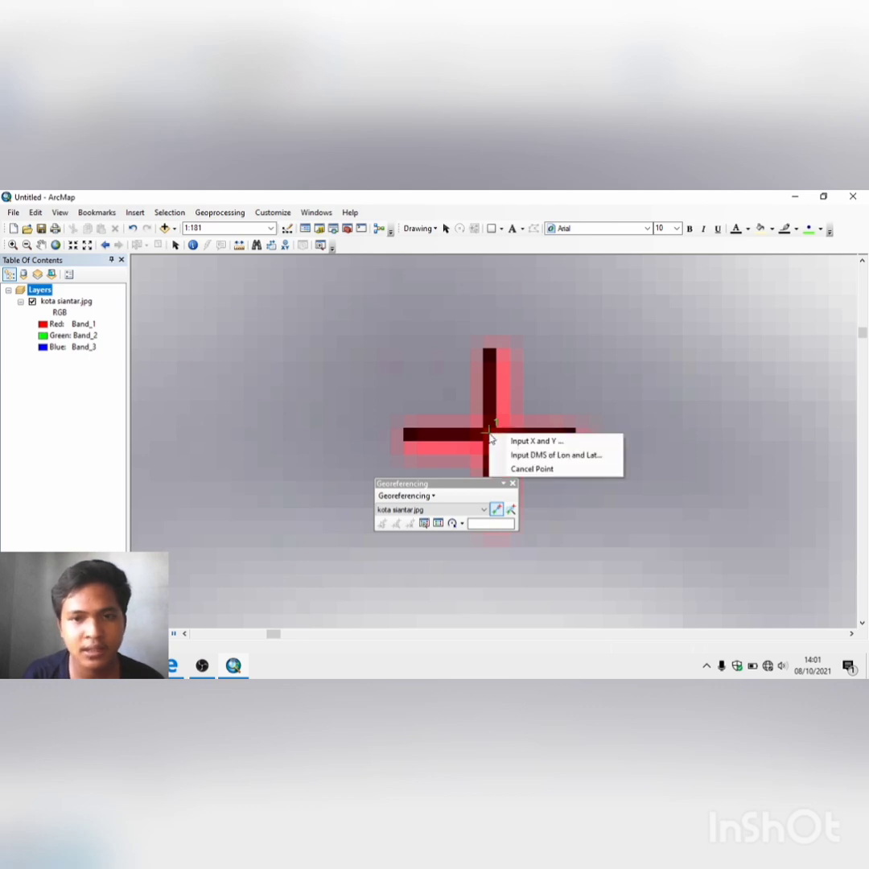
left_click(515, 441)
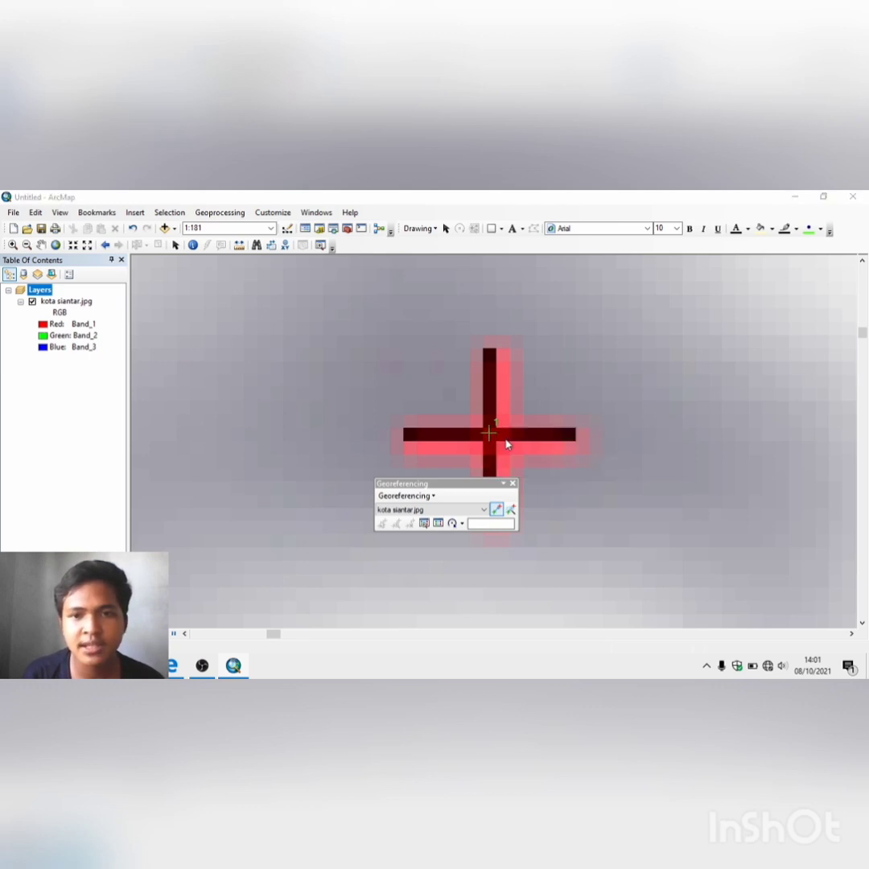
left_click(427, 408)
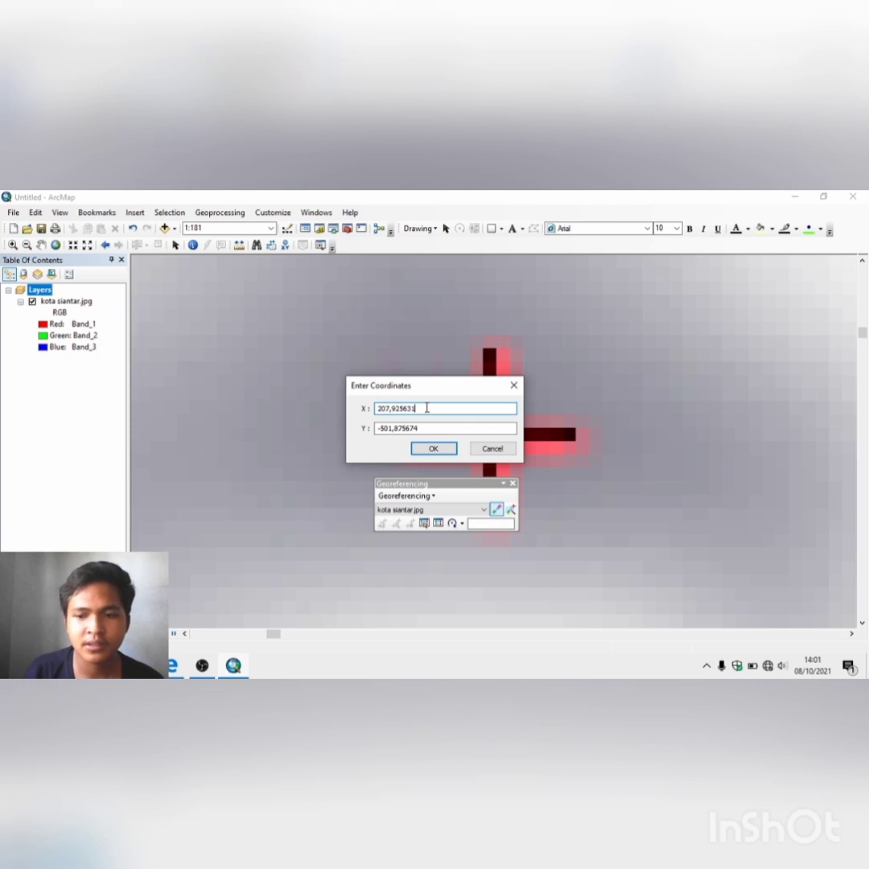
key("BackSpace")
key("BackSpace")
key("BackSpace")
key("BackSpace")
key("BackSpace")
key("BackSpace")
key("BackSpace")
key("BackSpace")
key("BackSpace")
key("BackSpace")
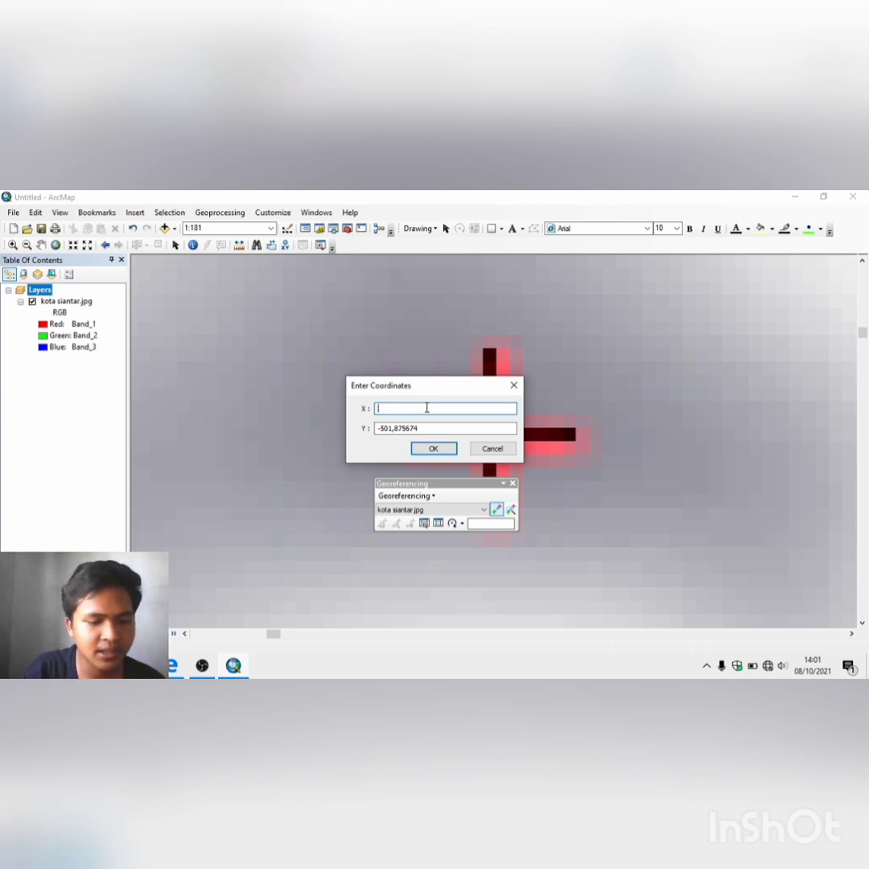
type("50")
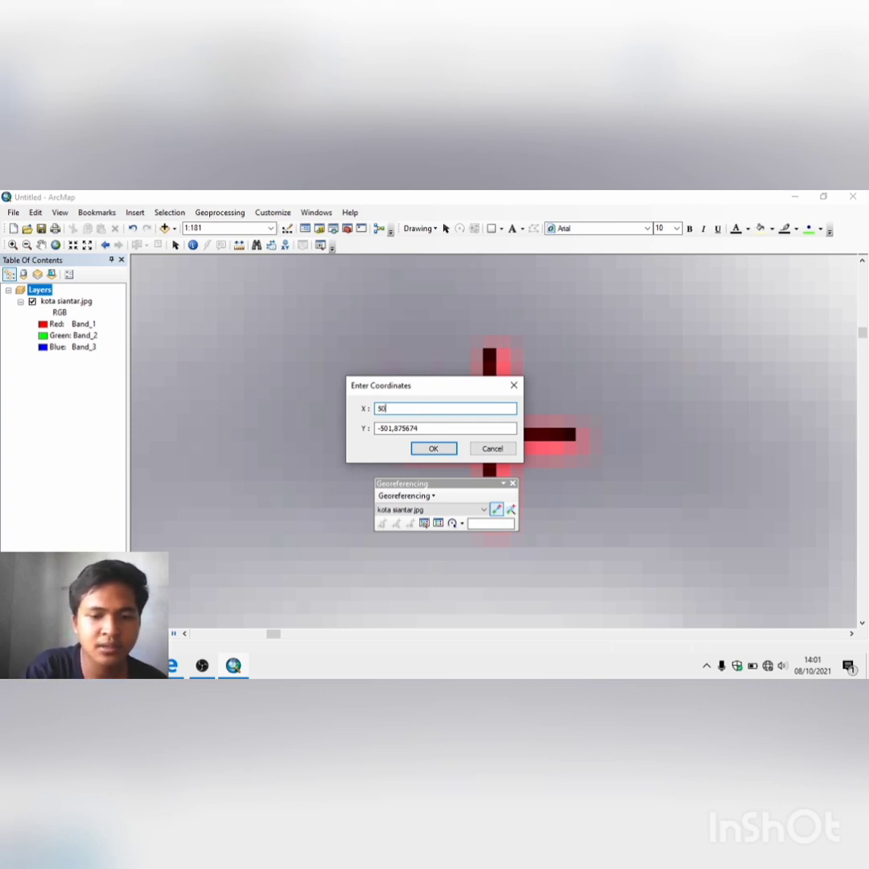
type("10")
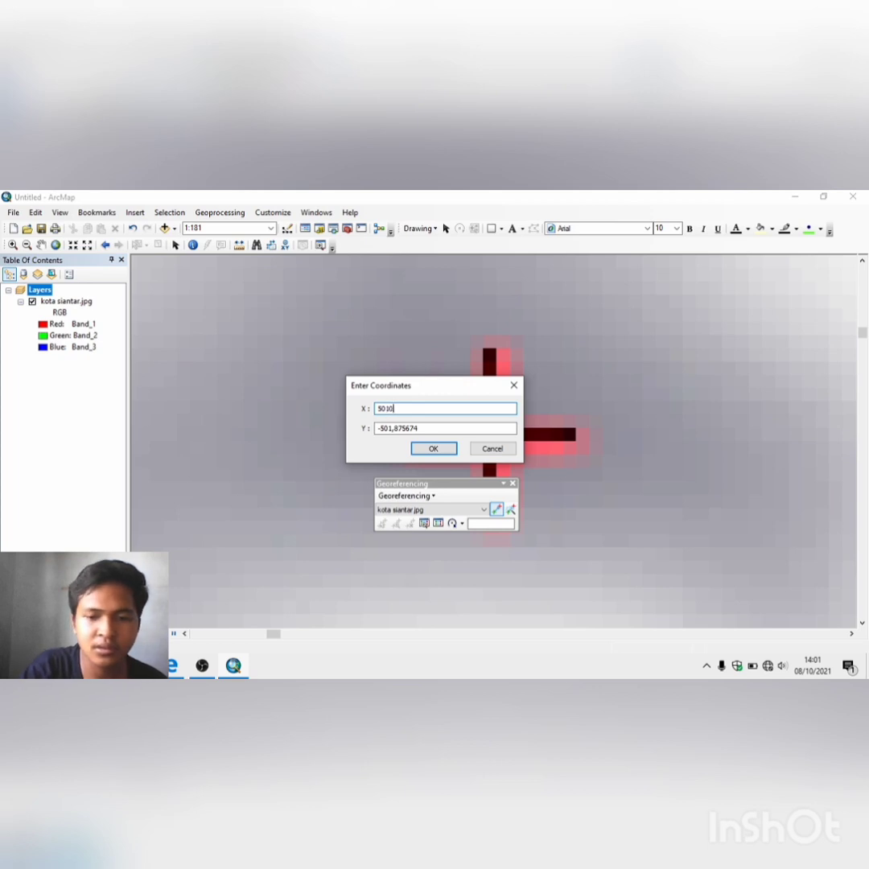
type("99")
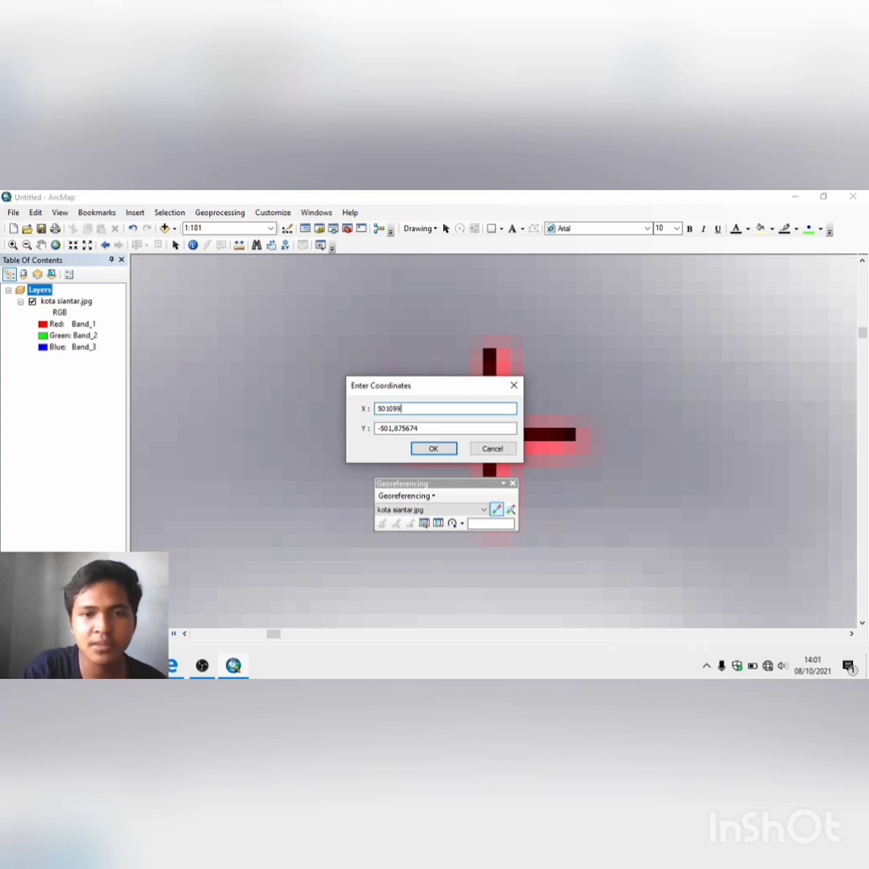
Set the first control point's Y coordinate to 332991 and accept the coordinates.
left_click(421, 428)
key("BackSpace")
key("BackSpace")
key("BackSpace")
key("BackSpace")
key("BackSpace")
key("BackSpace")
key("BackSpace")
key("BackSpace")
key("BackSpace")
key("BackSpace")
key("BackSpace")
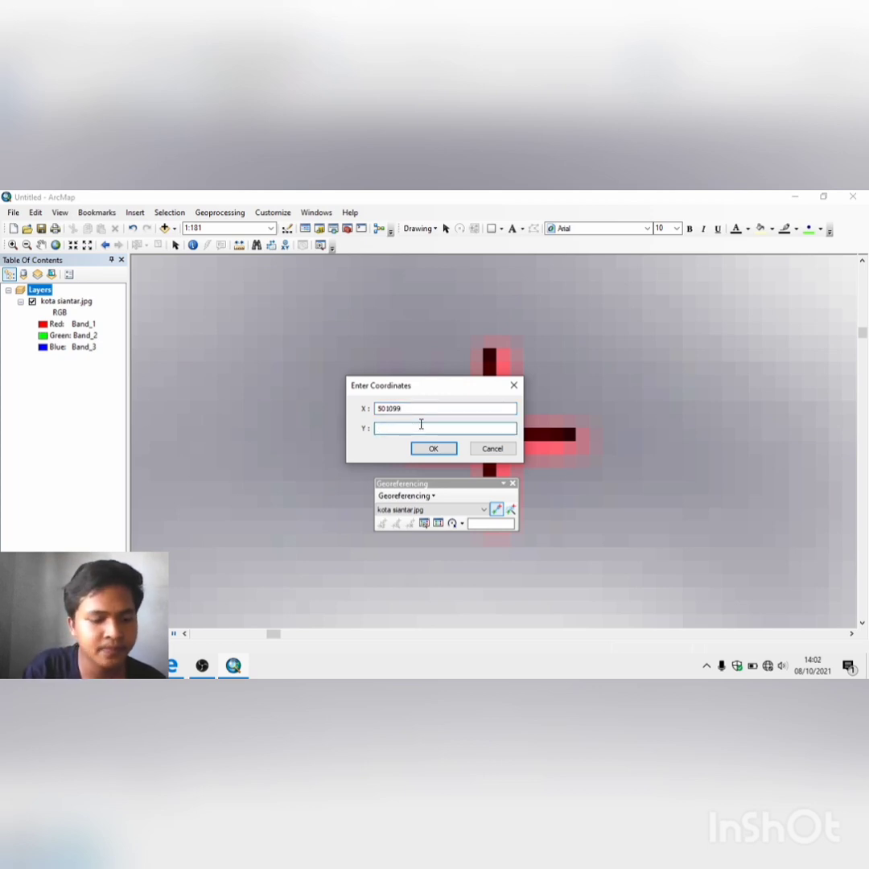
type("33")
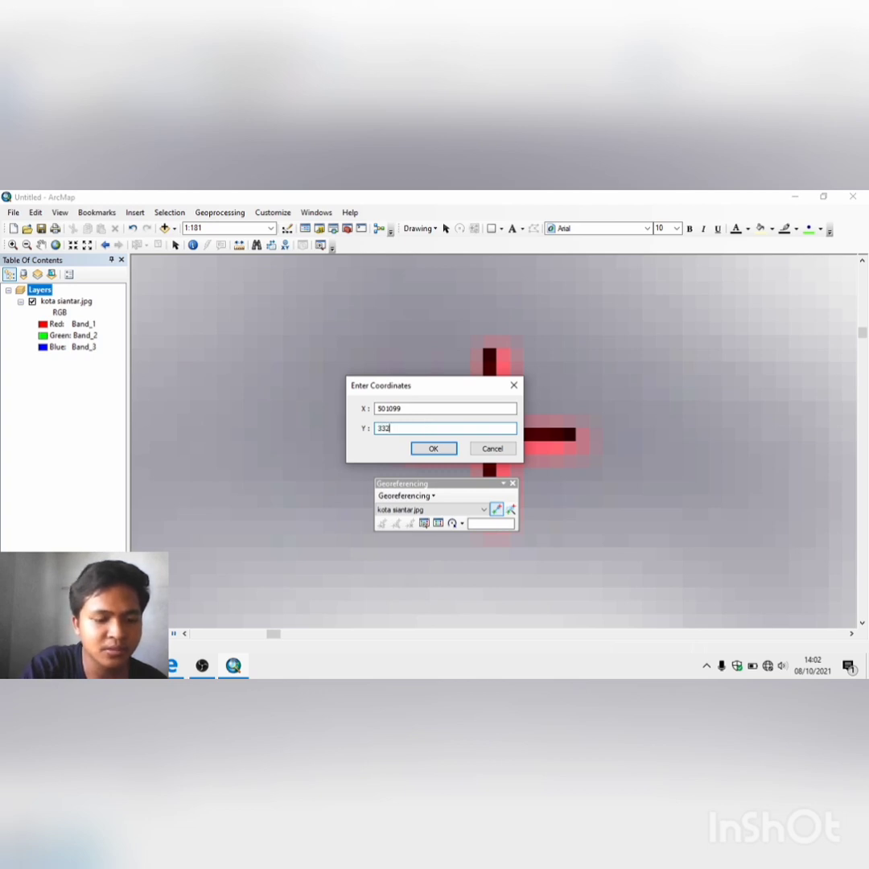
type("2991")
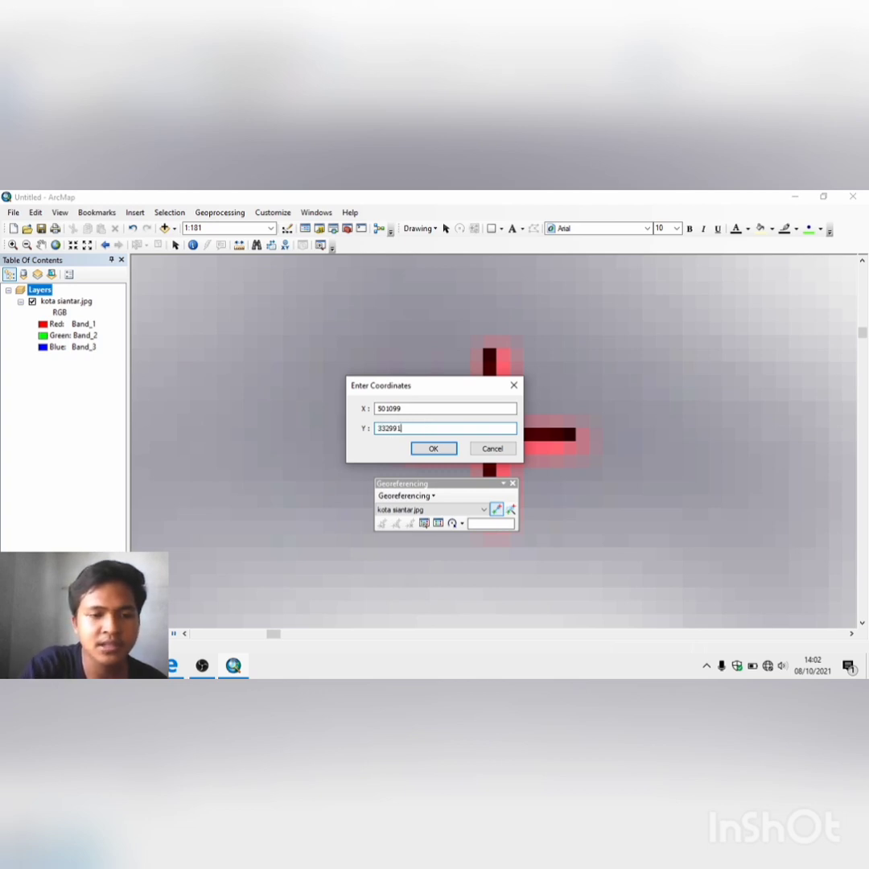
left_click(425, 446)
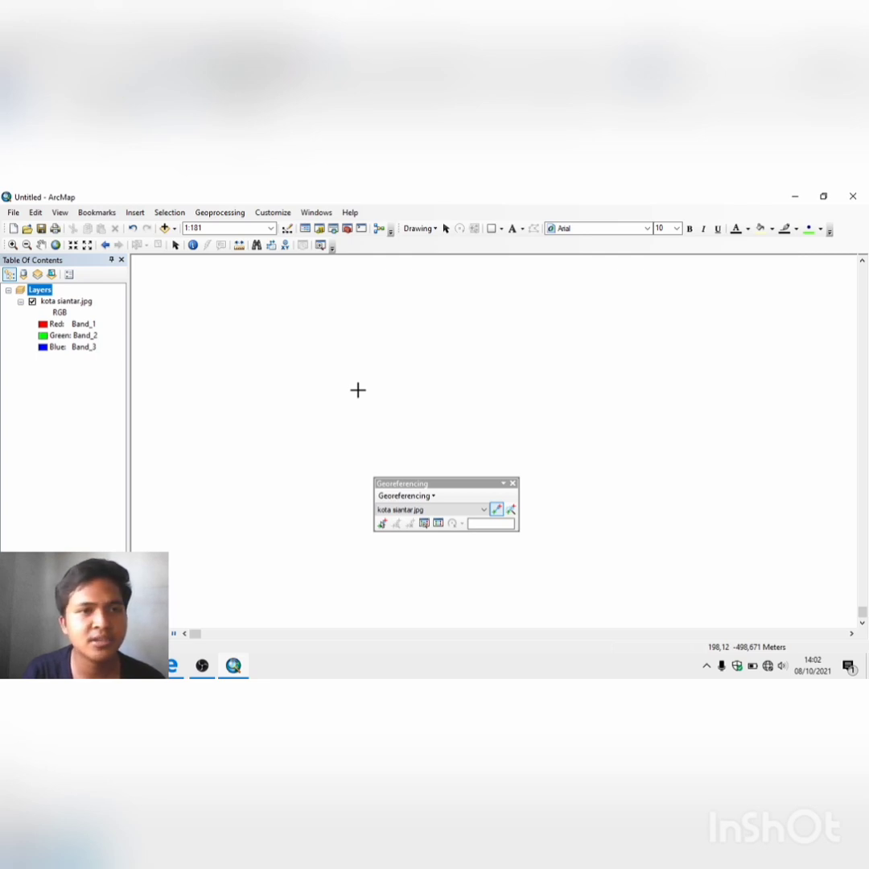
Place the second control point at the centre of the red grid cross in the map image's lower-left corner.
left_click(55, 245)
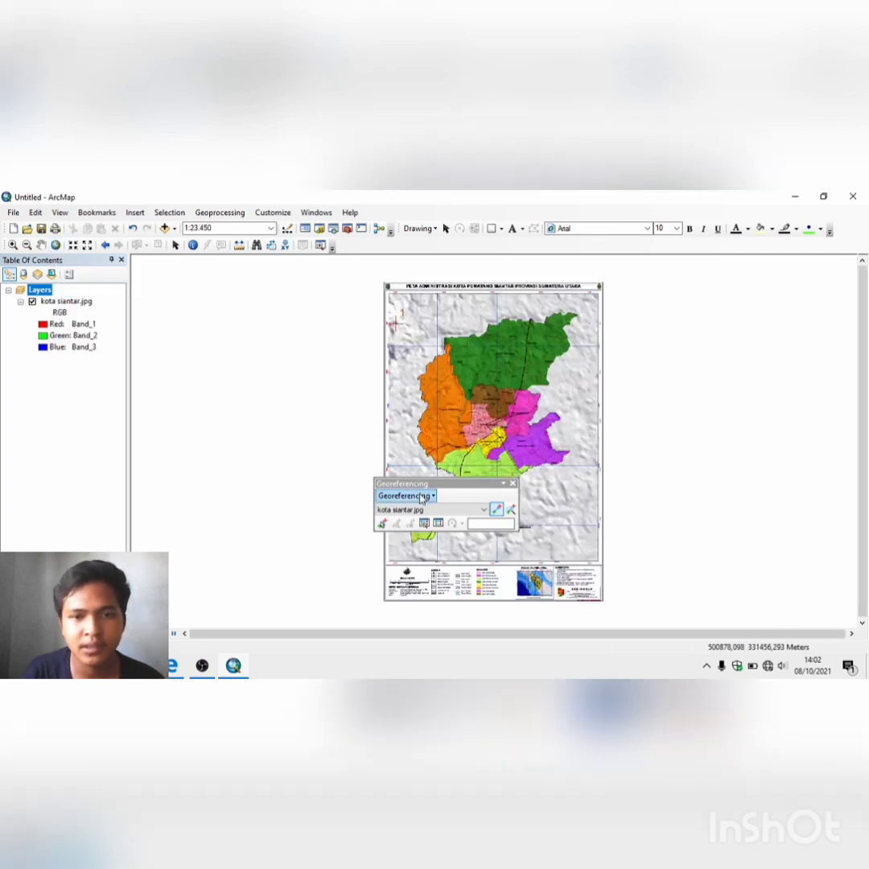
left_click_drag(452, 494, 460, 556)
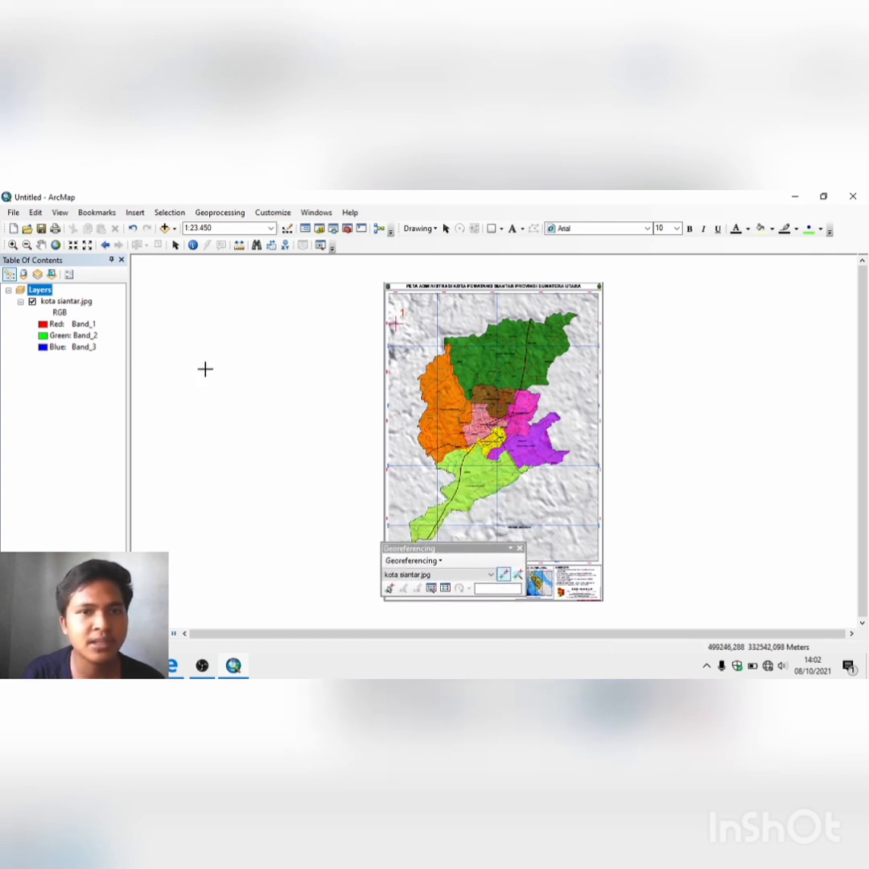
left_click(12, 245)
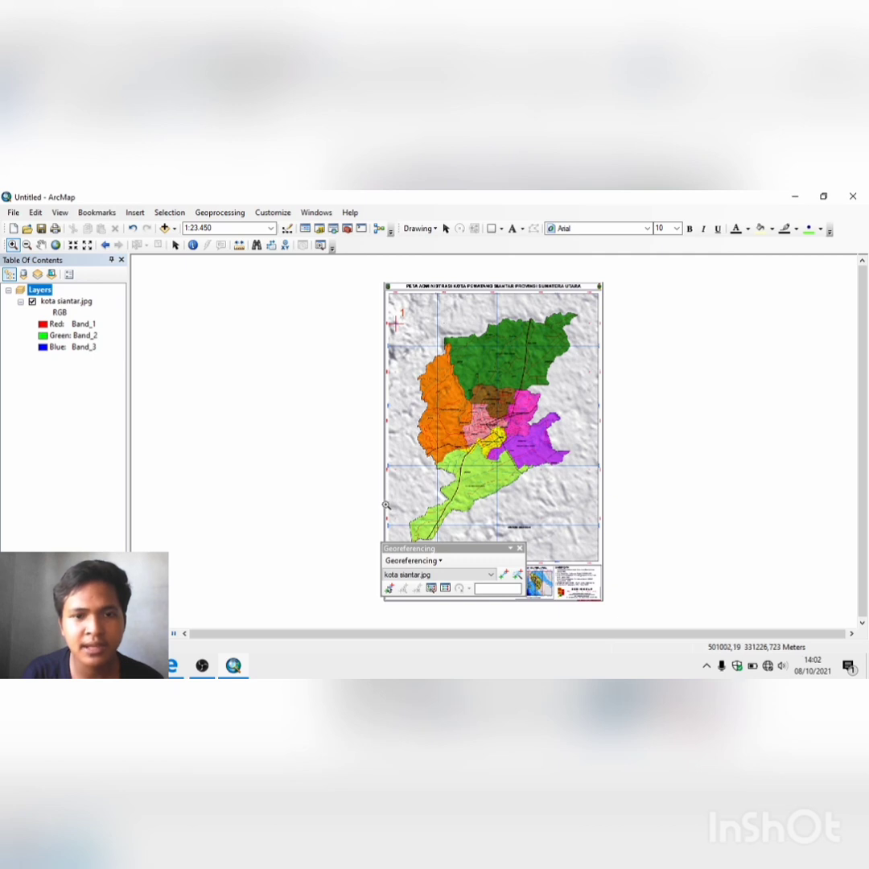
left_click_drag(386, 506, 403, 528)
left_click_drag(458, 437, 524, 487)
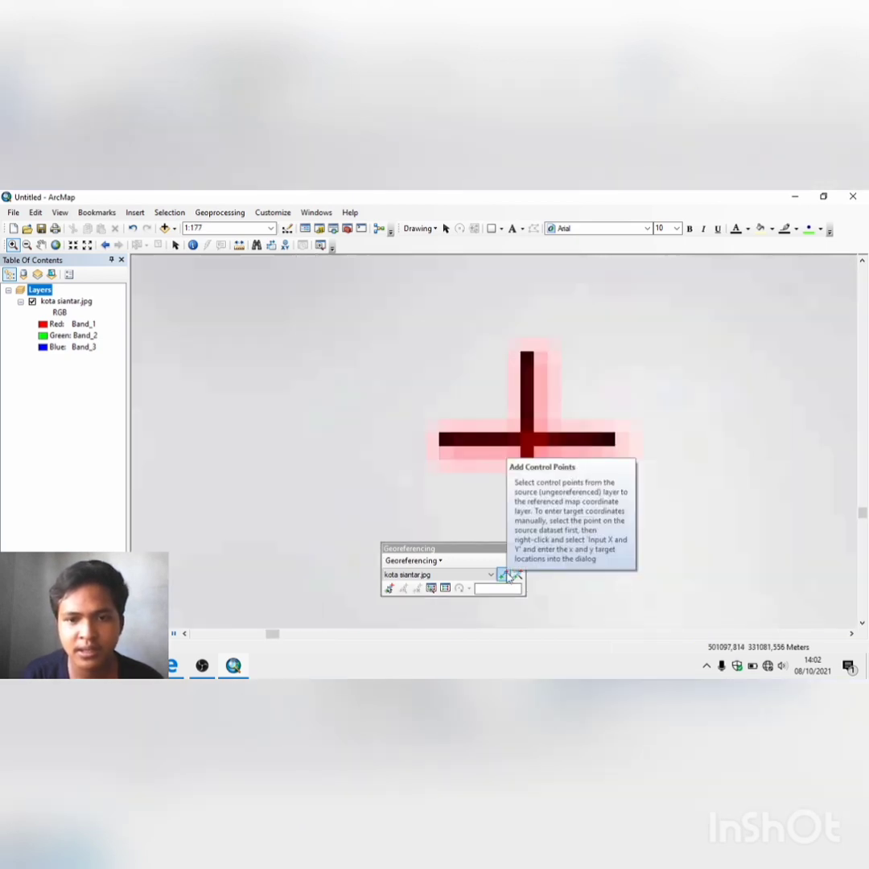
left_click(505, 575)
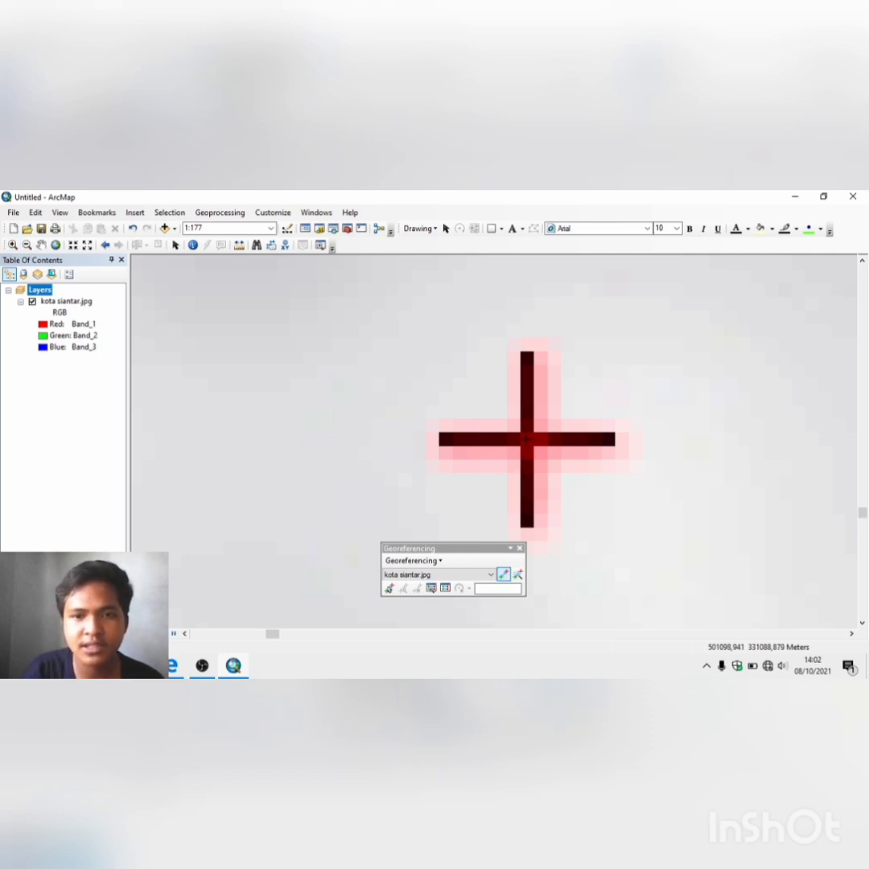
left_click(526, 440)
Open coordinate entry for the second control point and set its X coordinate to 501099.
right_click(526, 440)
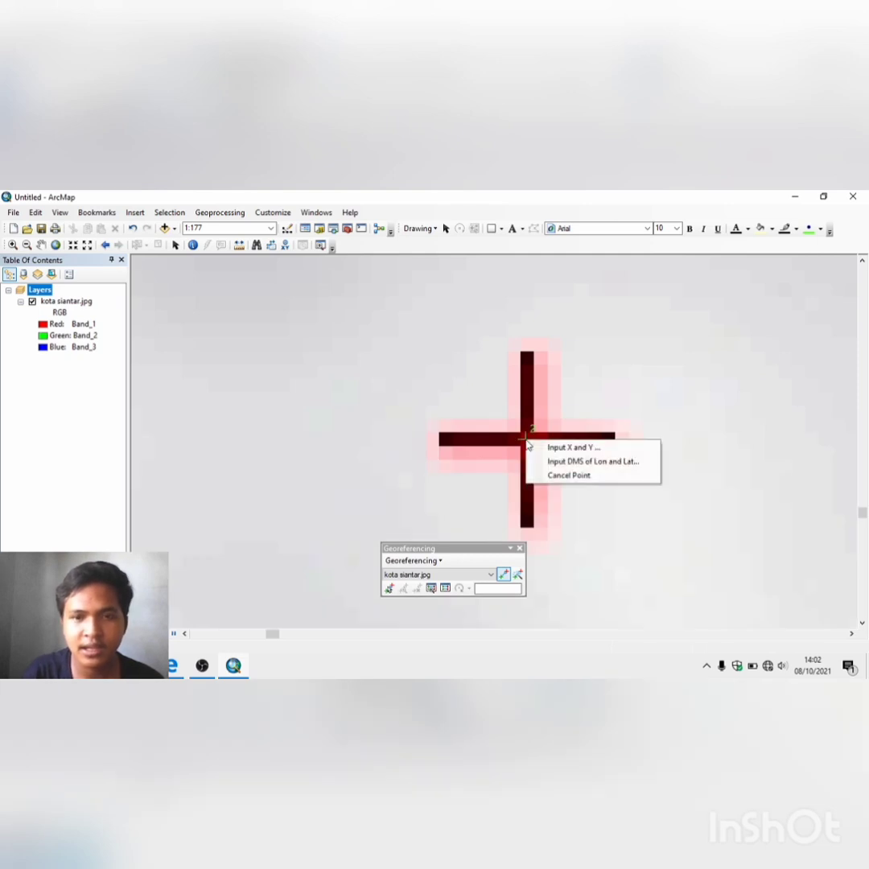
left_click(555, 448)
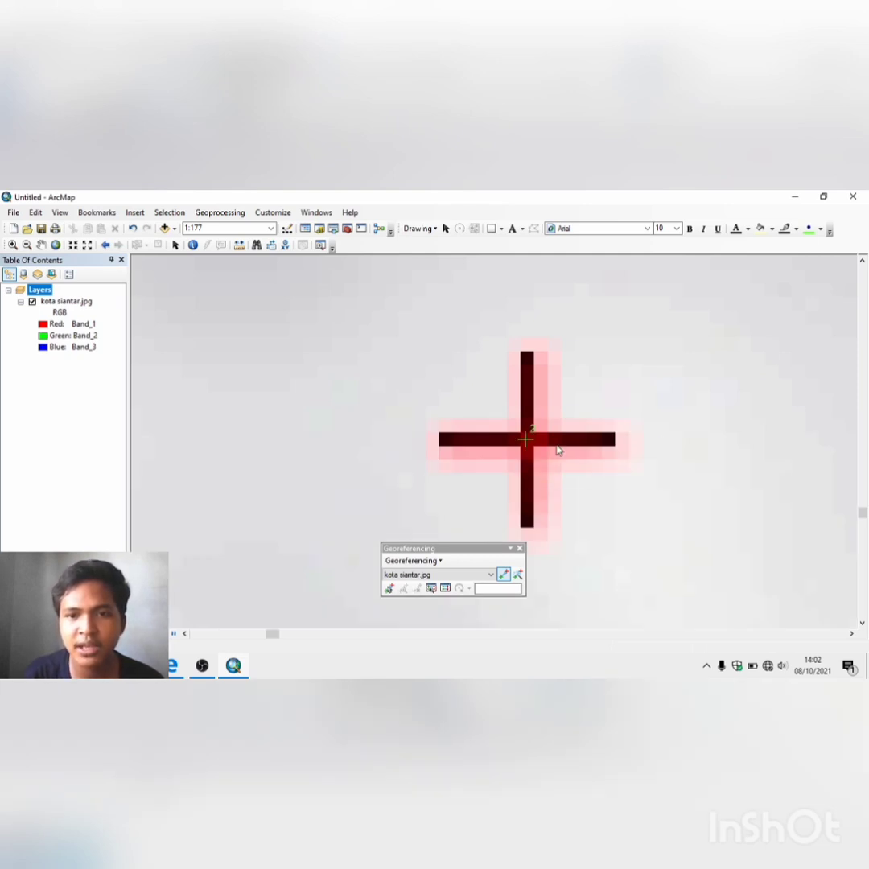
left_click(433, 412)
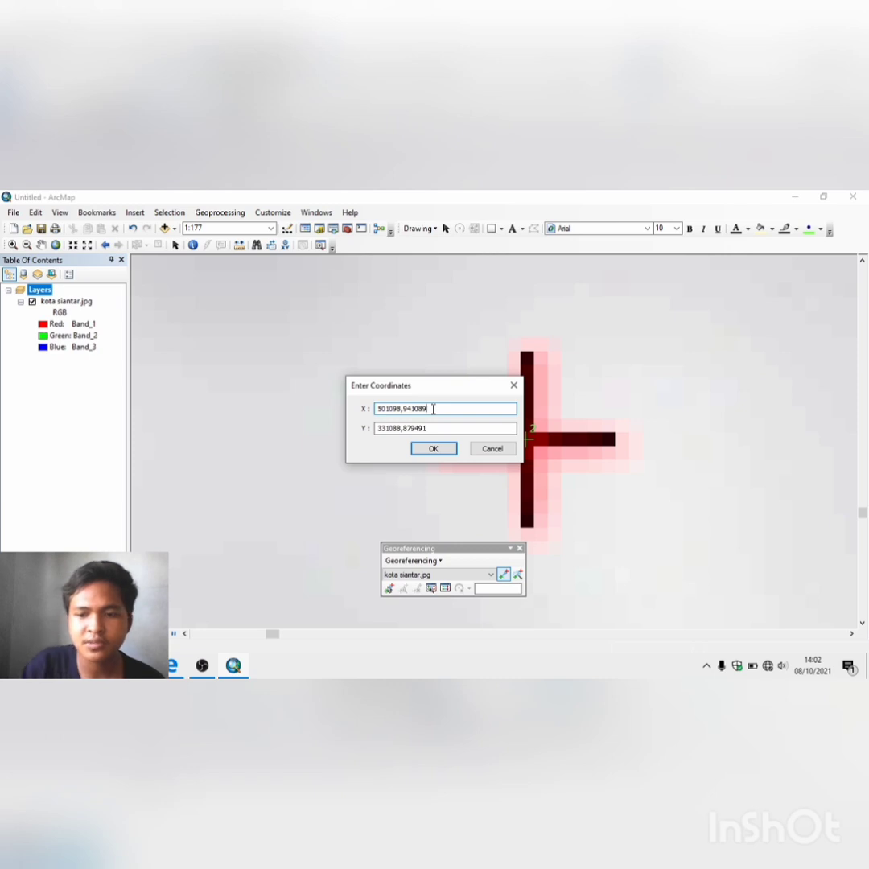
key("BackSpace")
key("BackSpace")
key("BackSpace")
key("BackSpace")
key("BackSpace")
key("BackSpace")
key("BackSpace")
key("BackSpace")
key("BackSpace")
key("BackSpace")
key("BackSpace")
key("BackSpace")
key("BackSpace")
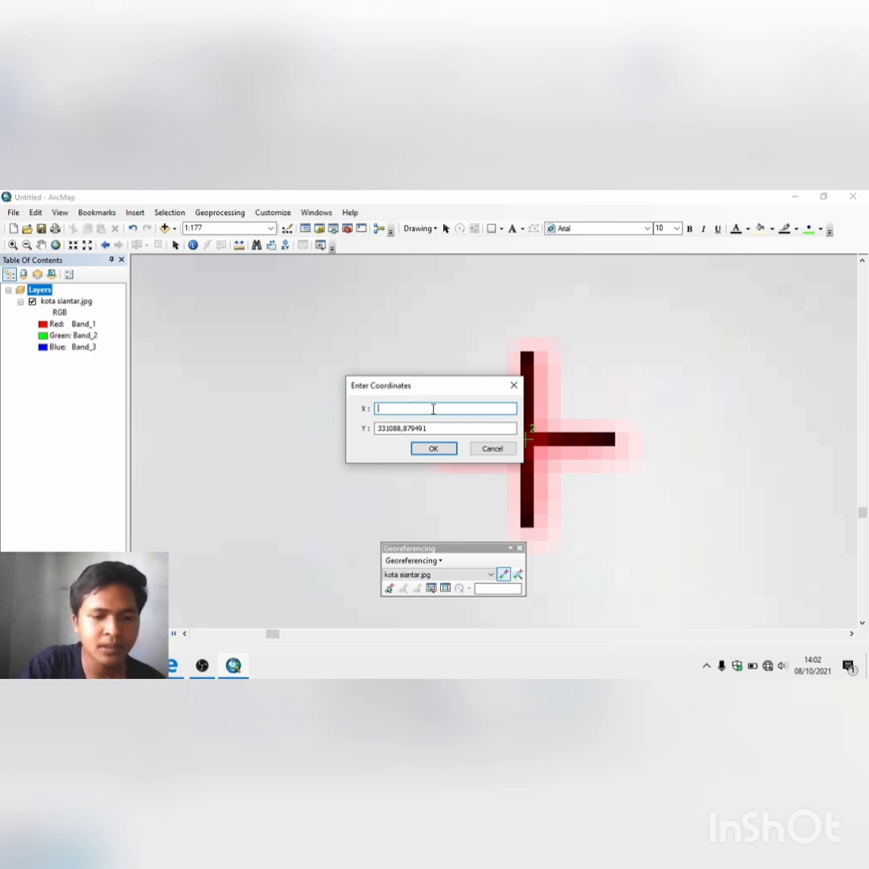
type("50")
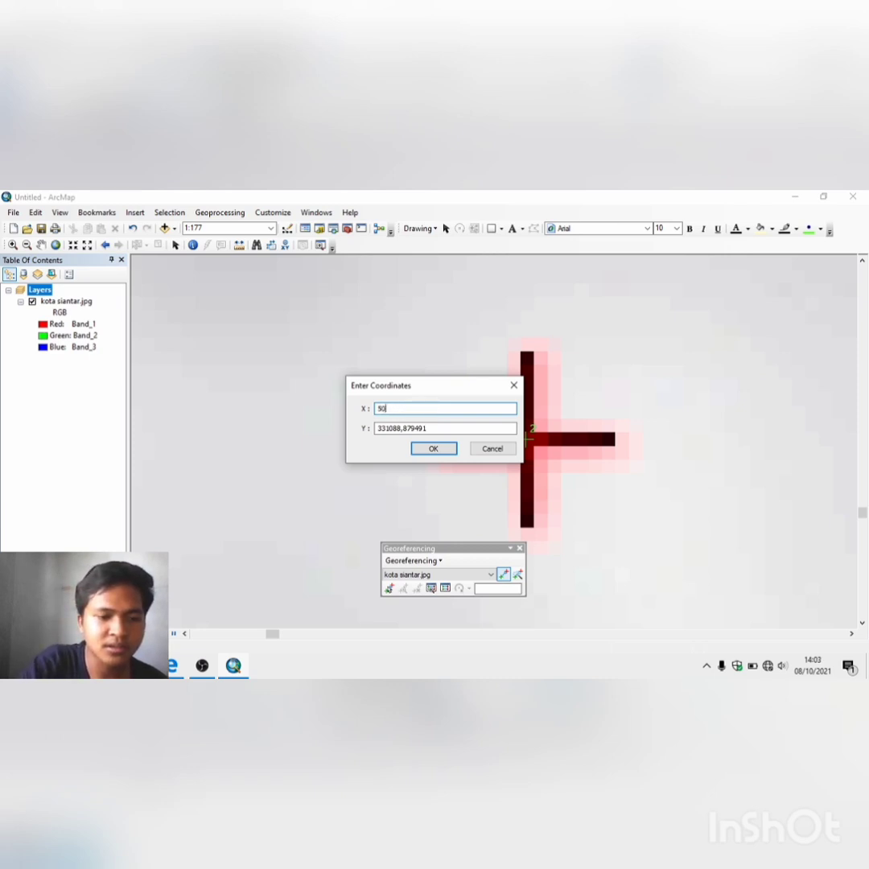
type("100")
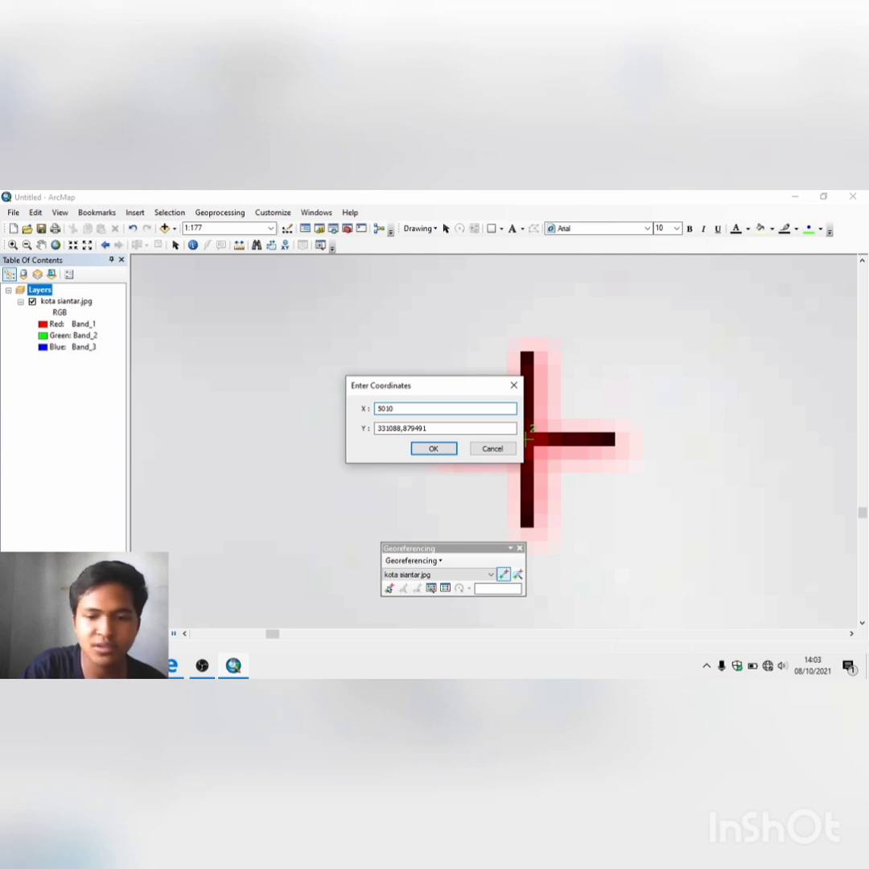
Set the second control point's Y coordinate to 320991 and accept the coordinates.
left_click(435, 424)
key("BackSpace")
key("BackSpace")
key("BackSpace")
key("BackSpace")
key("BackSpace")
key("BackSpace")
key("BackSpace")
key("BackSpace")
key("BackSpace")
key("BackSpace")
key("BackSpace")
key("BackSpace")
key("BackSpace")
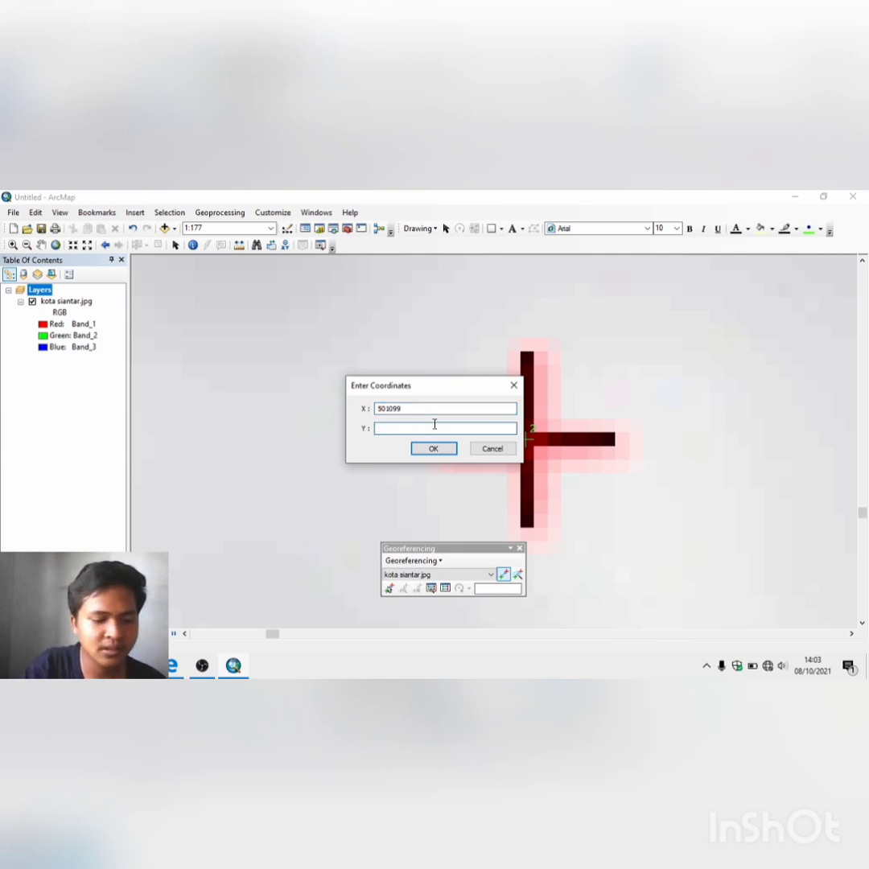
type("320")
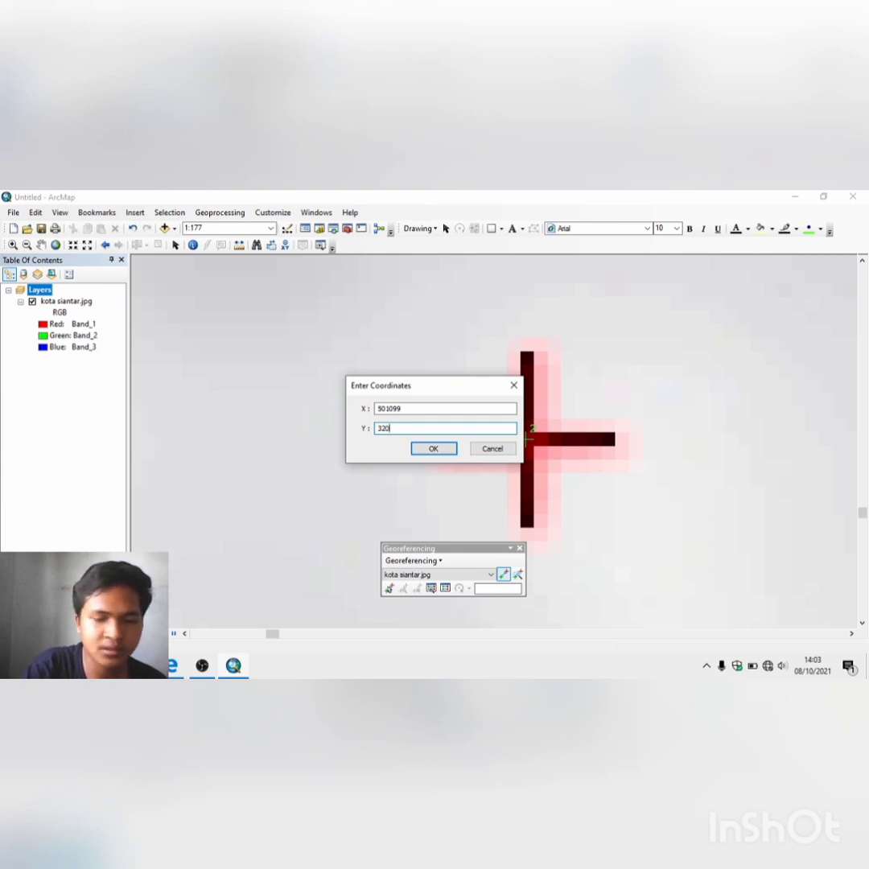
type("991")
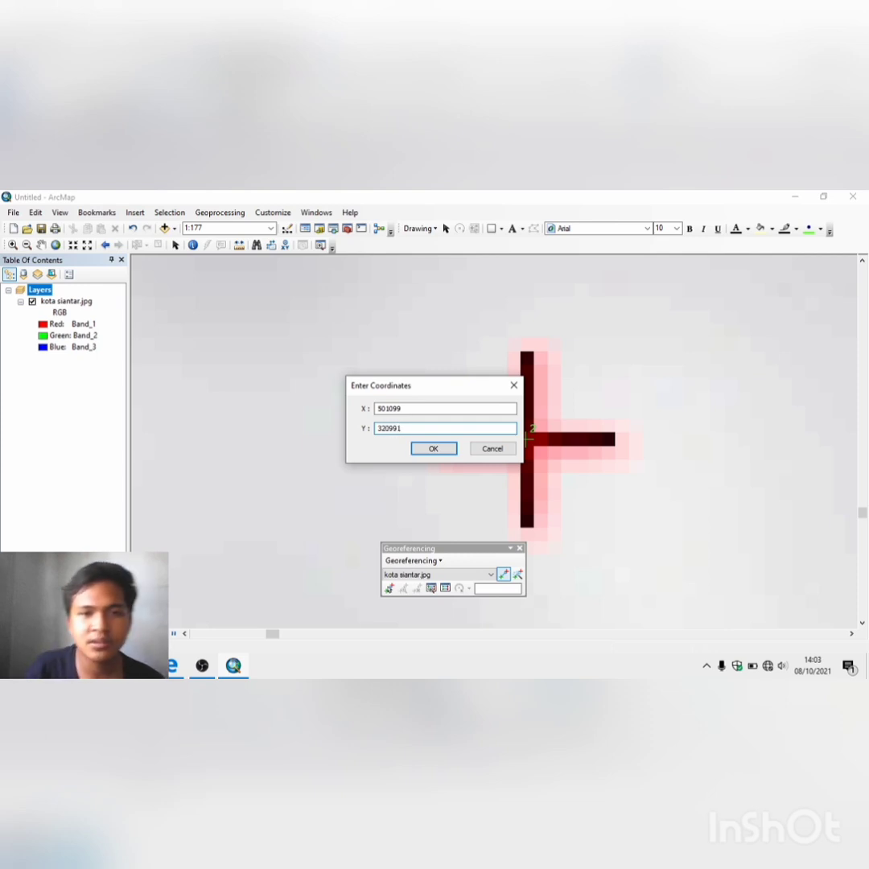
left_click(432, 449)
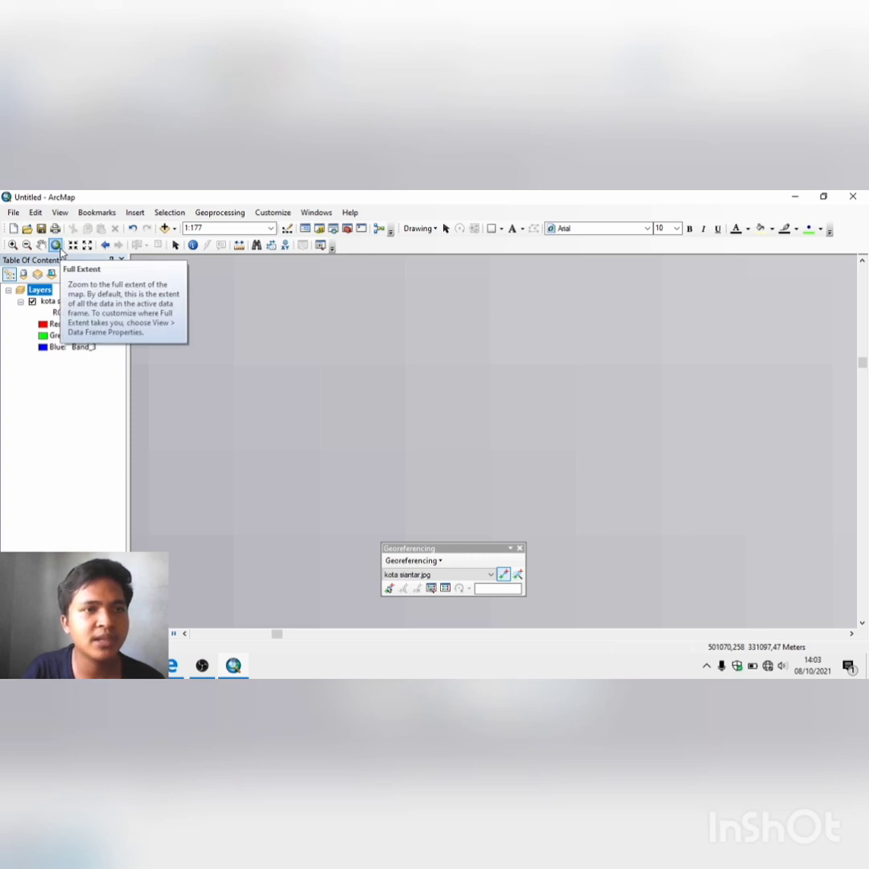
Place the third control point at the centre of the red grid cross in the map image's upper-right corner.
left_click(56, 245)
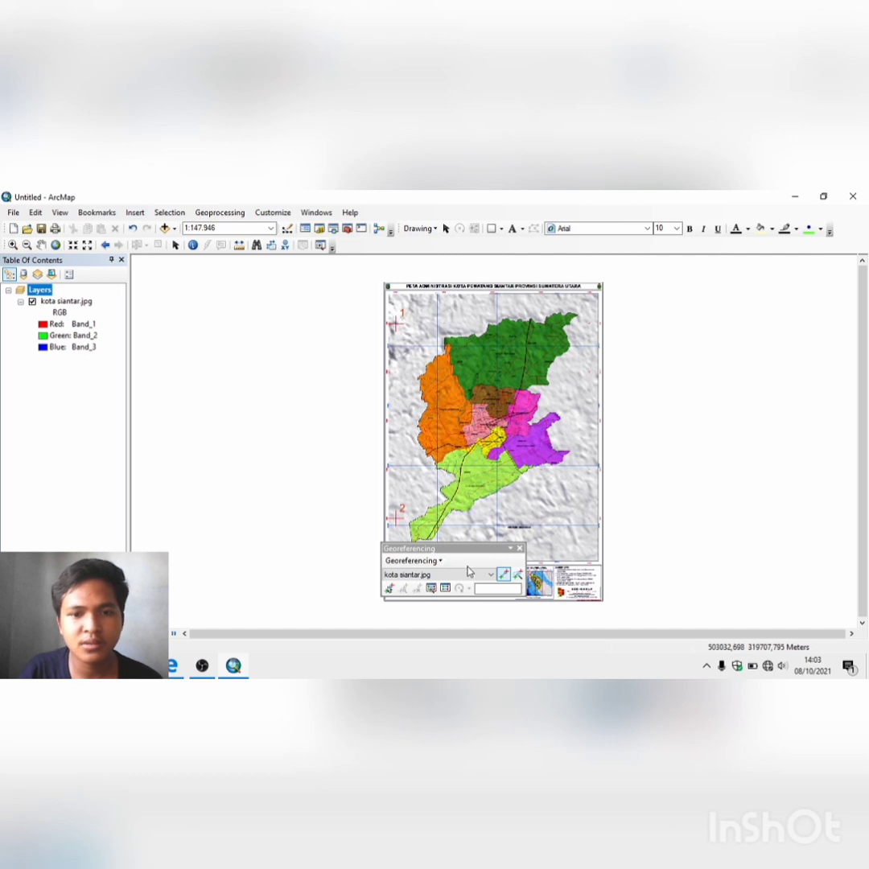
left_click_drag(470, 551, 602, 368)
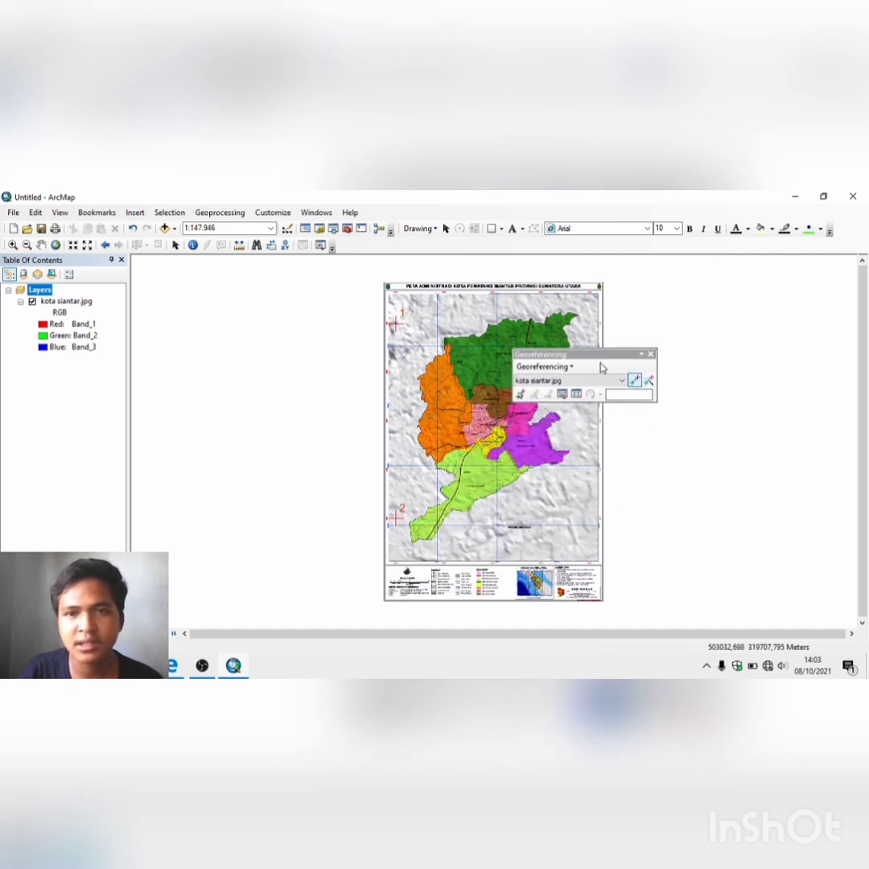
left_click(12, 246)
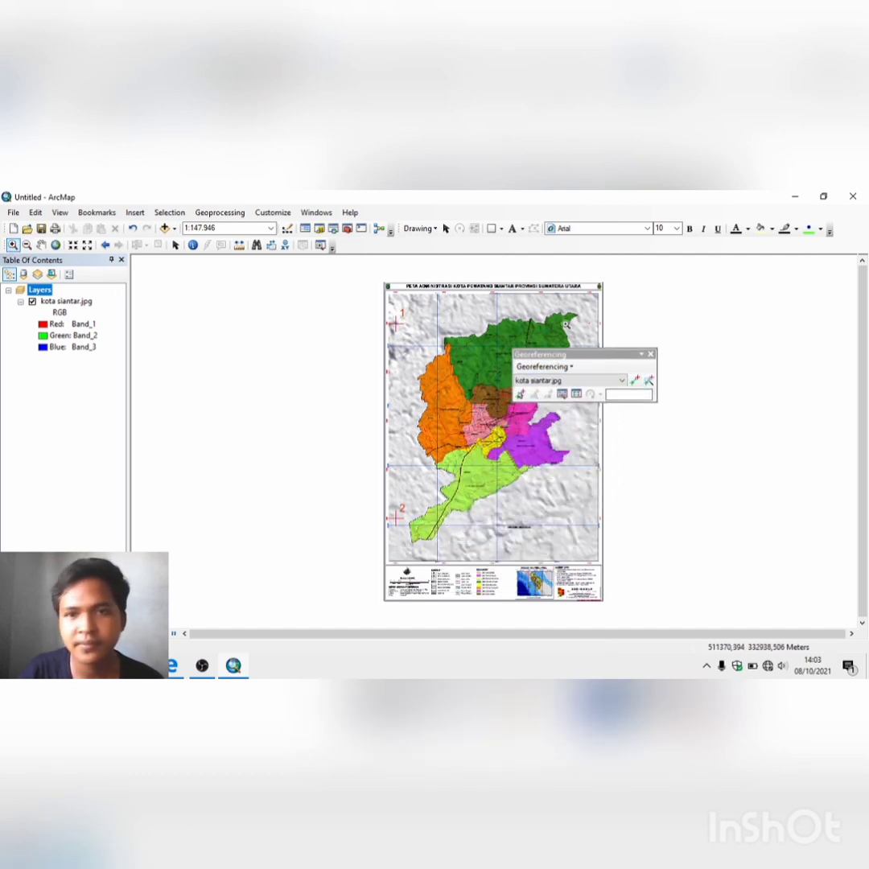
left_click_drag(565, 323, 595, 486)
left_click_drag(539, 364, 590, 415)
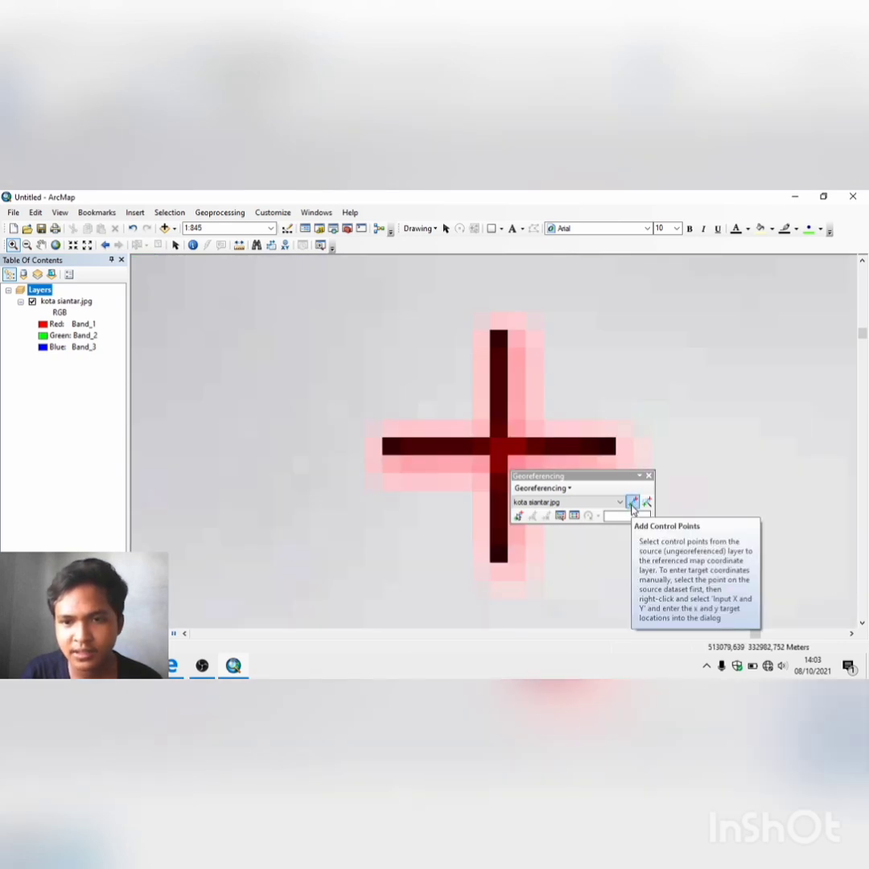
left_click(633, 505)
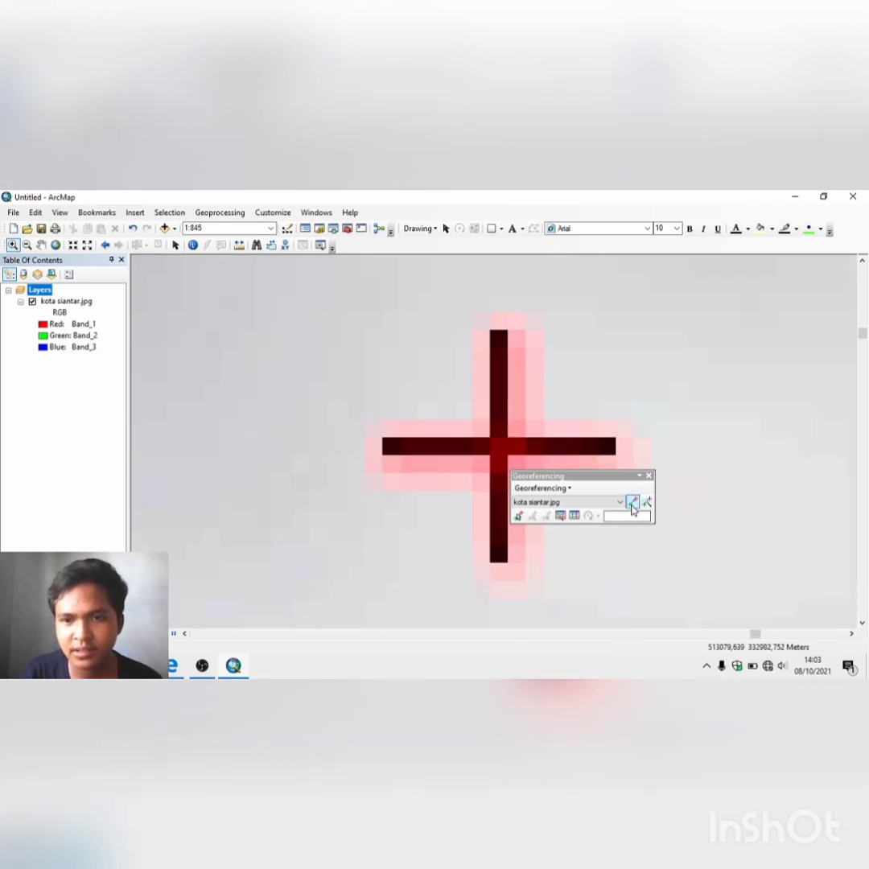
right_click(499, 447)
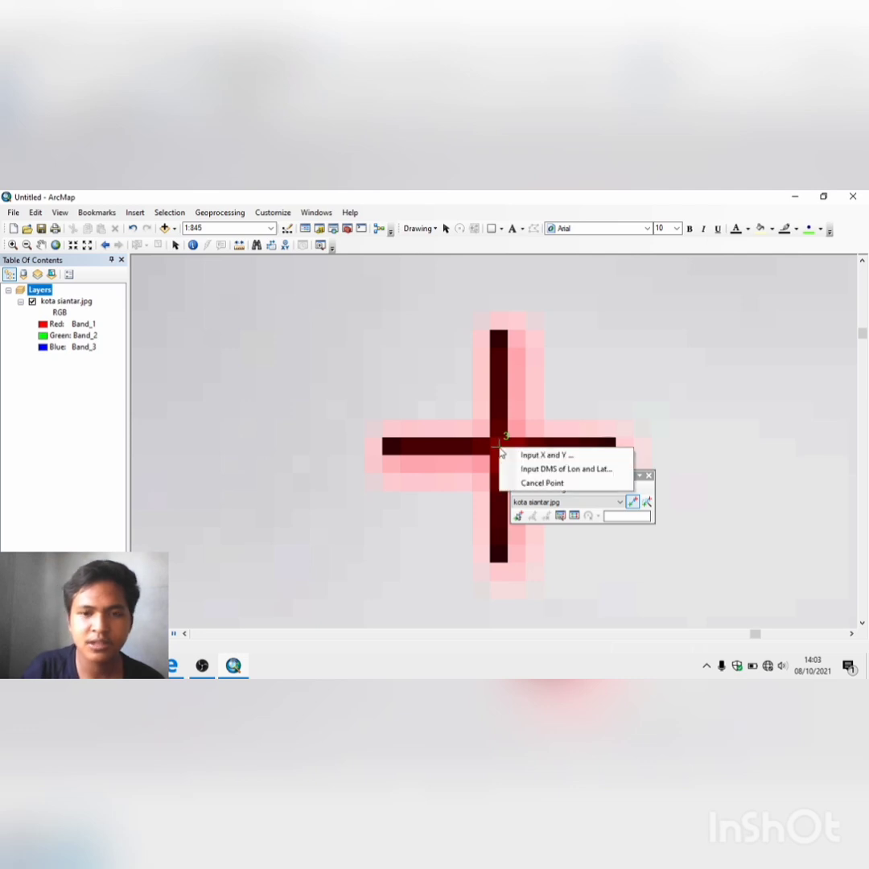
Open X and Y coordinate entry for the third control point and set its X coordinate to 513099.
left_click(522, 455)
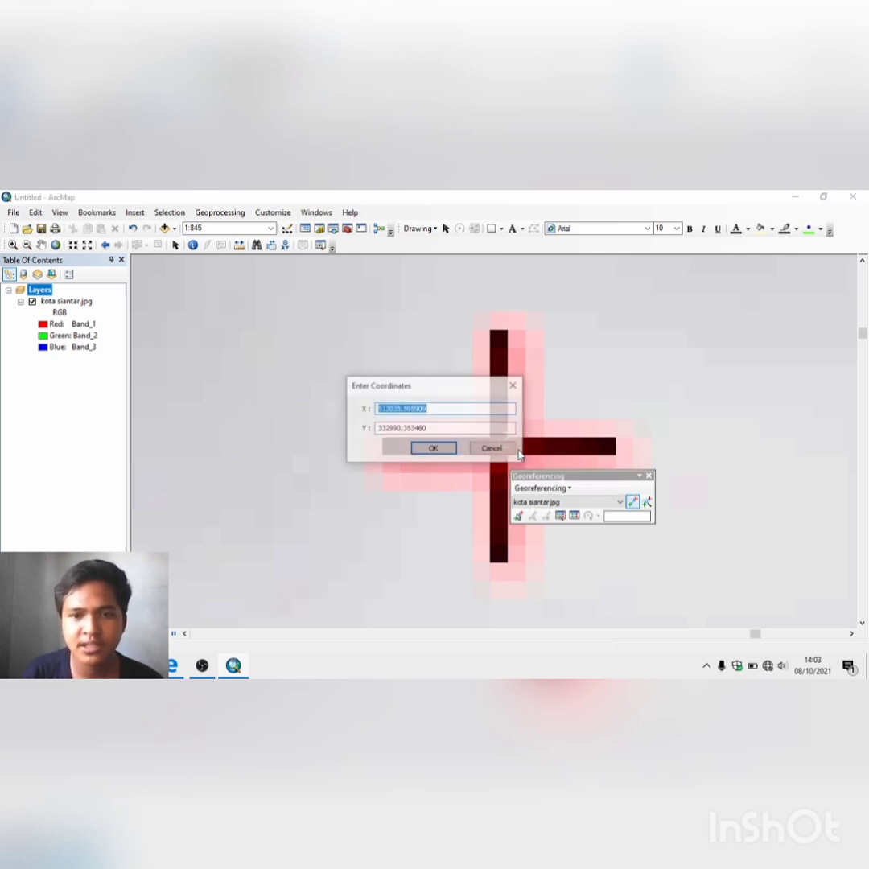
left_click(436, 408)
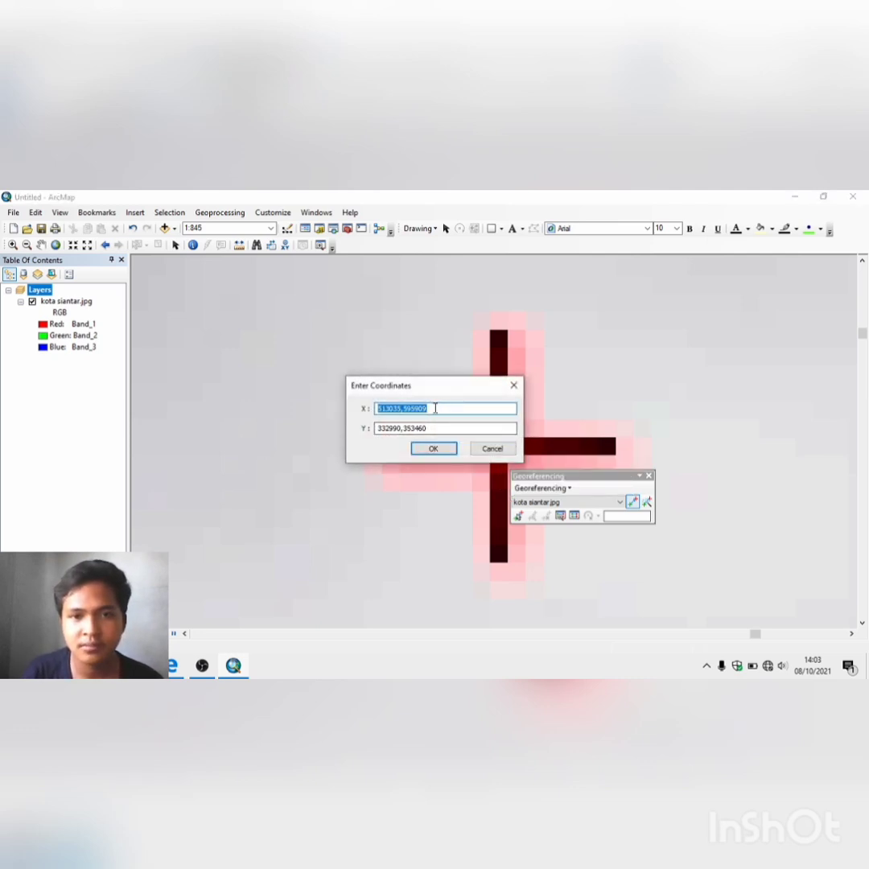
key("BackSpace")
key("BackSpace")
key("BackSpace")
key("BackSpace")
key("BackSpace")
key("BackSpace")
key("BackSpace")
key("BackSpace")
key("BackSpace")
key("BackSpace")
key("BackSpace")
key("BackSpace")
key("BackSpace")
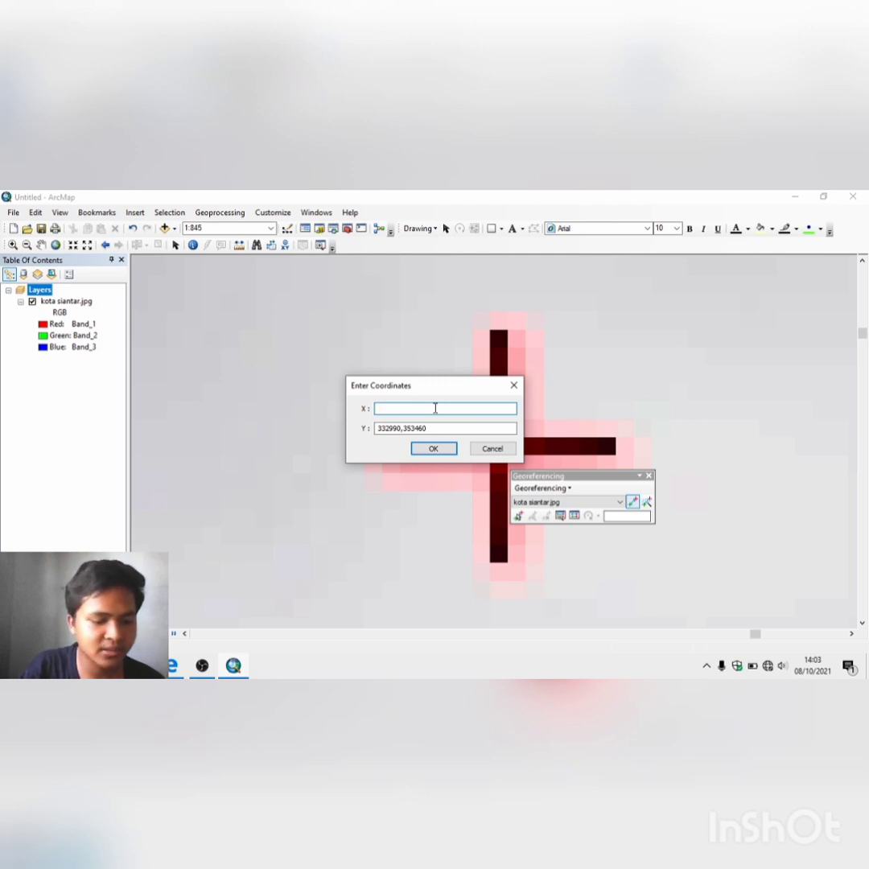
type("513099")
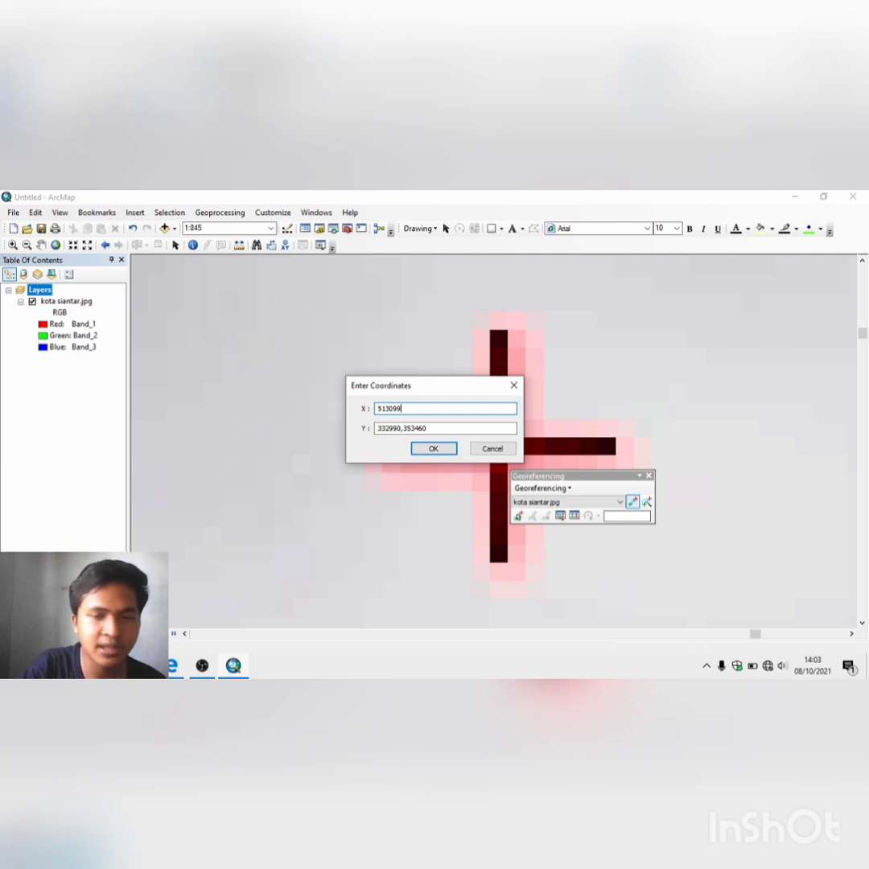
Set the third control point's Y coordinate to 332991 and accept the coordinates.
left_click(431, 428)
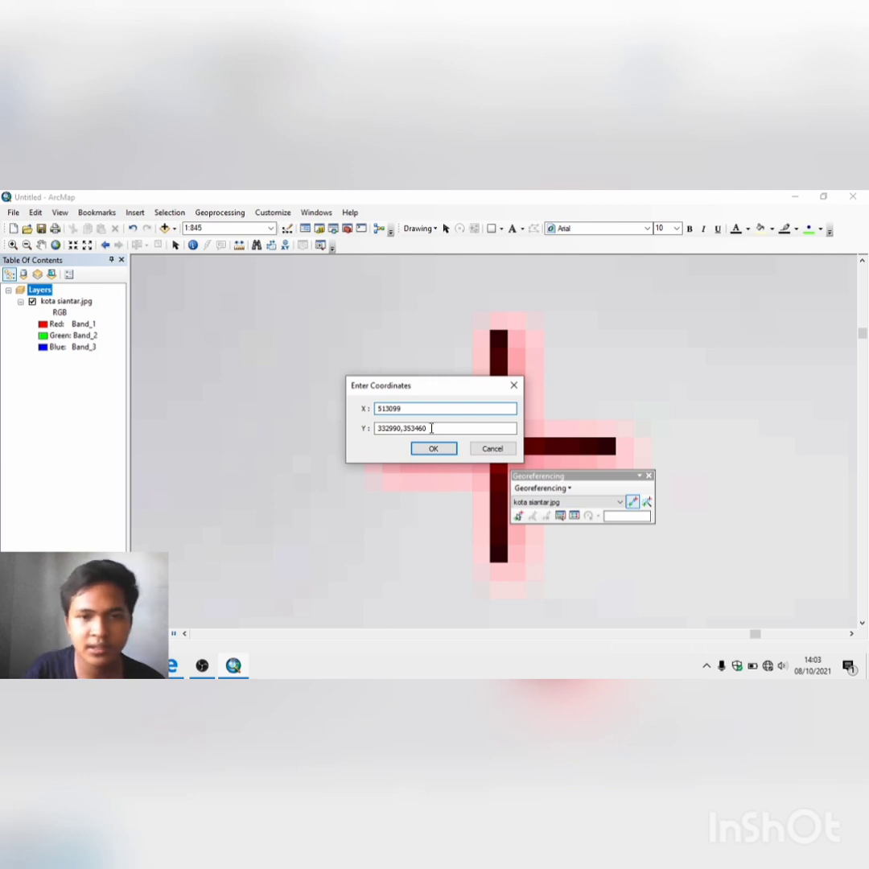
key("BackSpace")
key("BackSpace")
key("BackSpace")
key("BackSpace")
key("BackSpace")
key("BackSpace")
key("BackSpace")
key("BackSpace")
key("BackSpace")
key("BackSpace")
key("BackSpace")
key("BackSpace")
key("BackSpace")
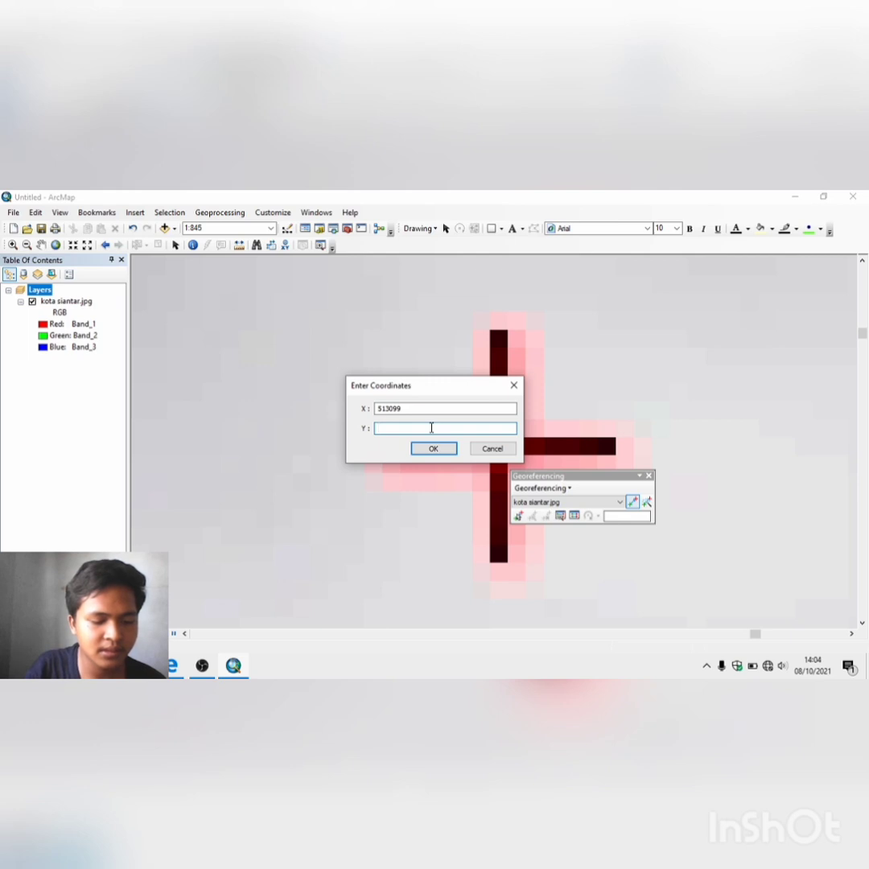
type("332")
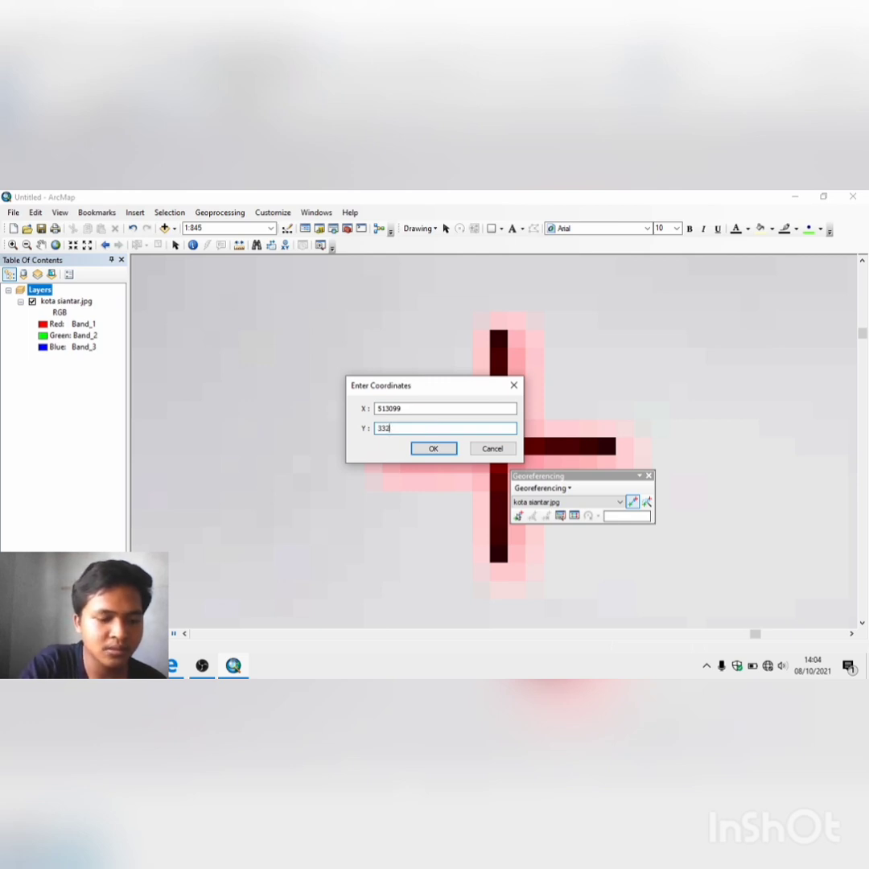
type("9")
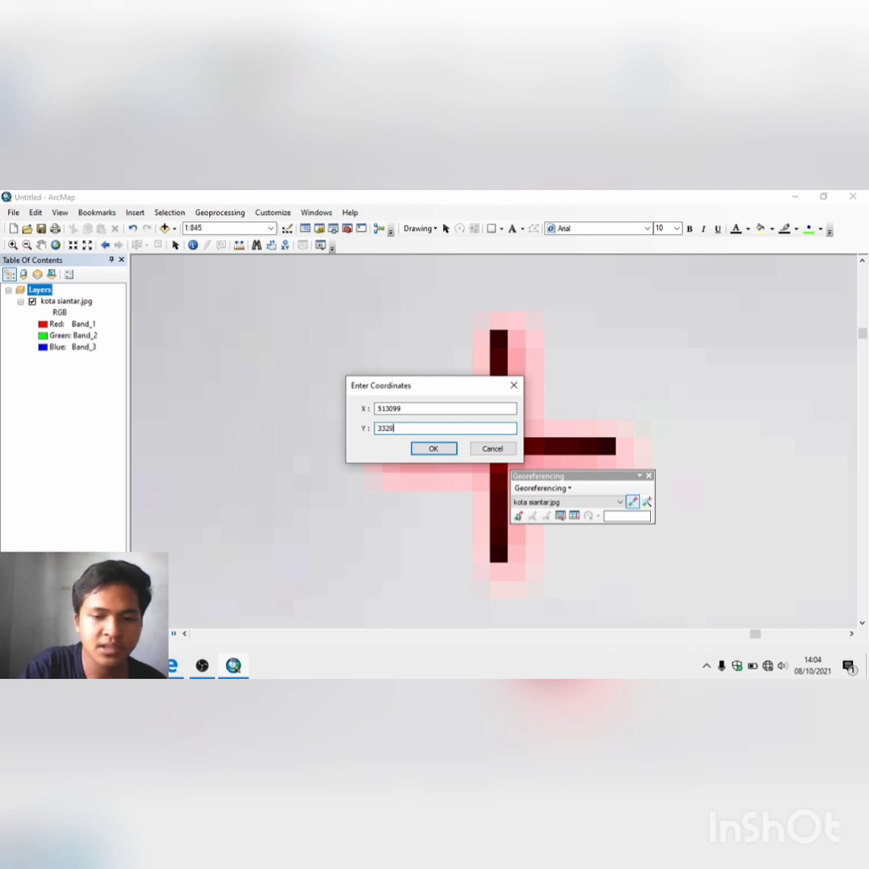
type("91")
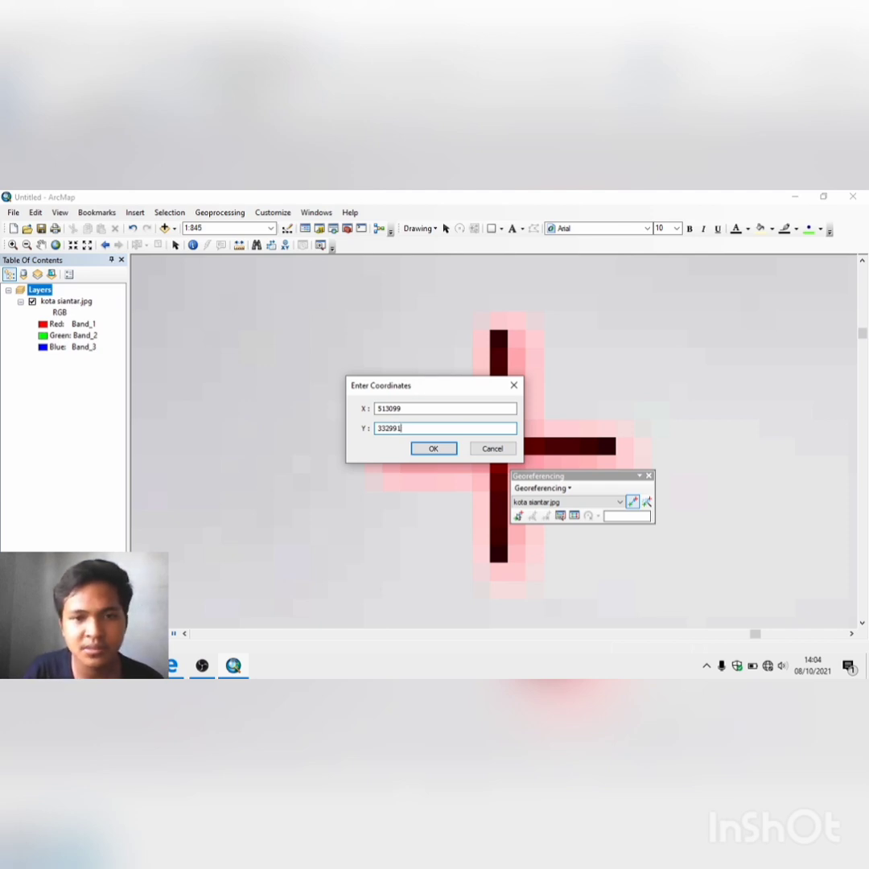
left_click(432, 448)
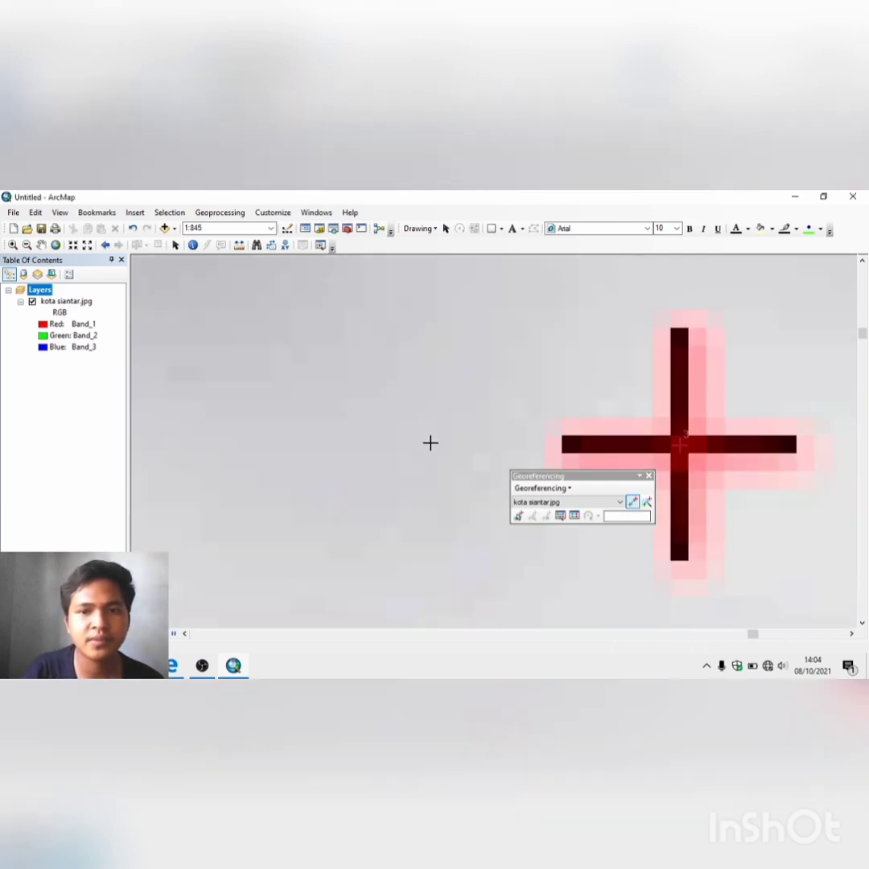
Place the fourth control point at the centre of the red grid cross in the map image's lower-right corner.
left_click(54, 247)
left_click_drag(599, 481, 590, 551)
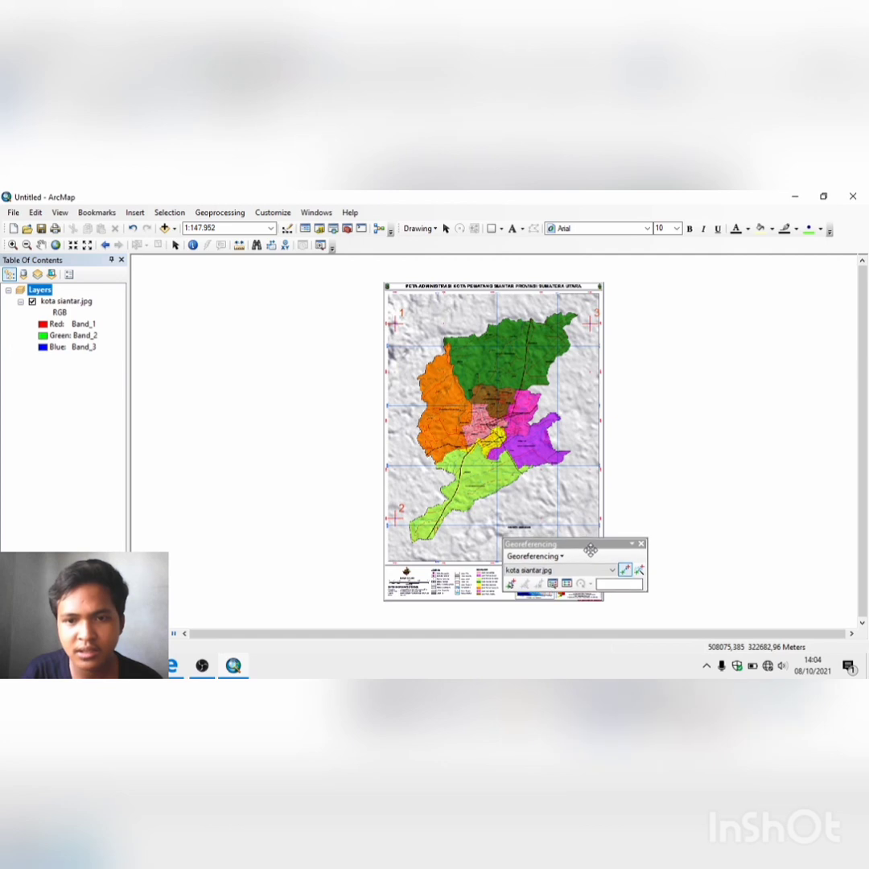
left_click(12, 245)
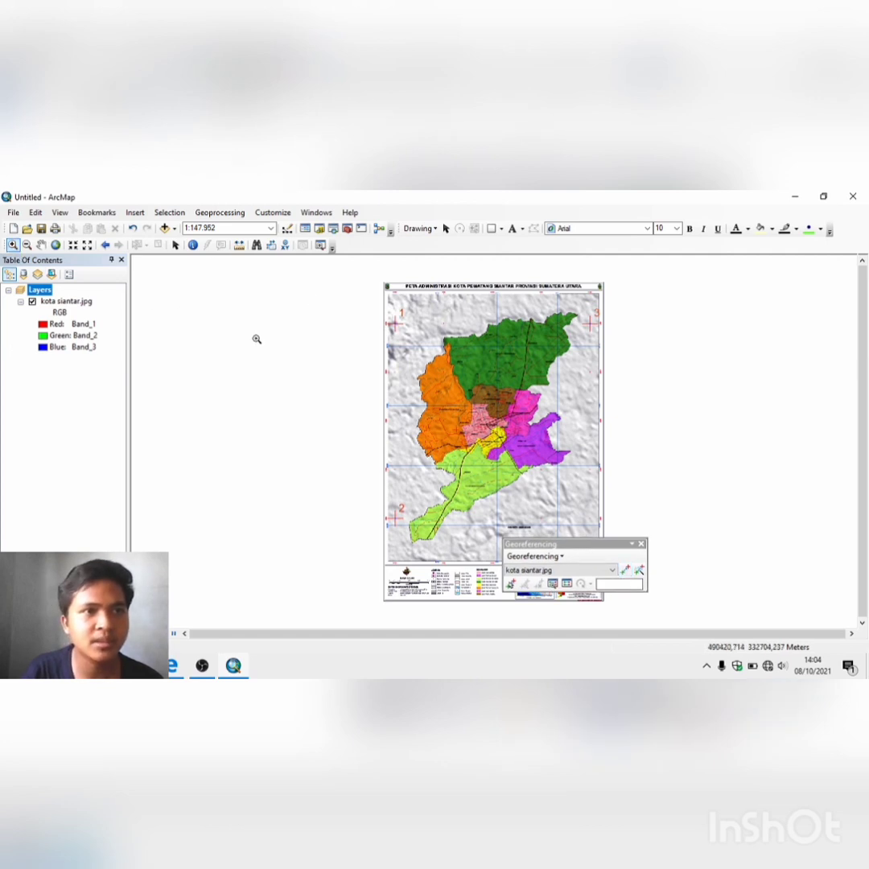
left_click_drag(572, 508, 600, 527)
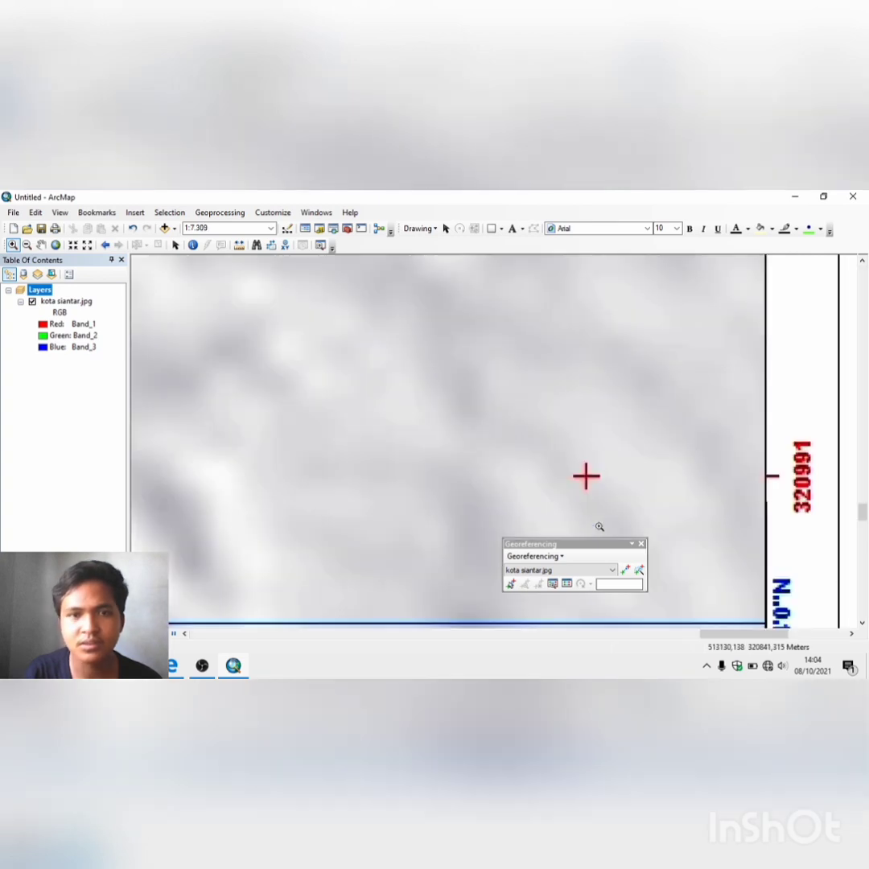
left_click_drag(558, 453, 615, 501)
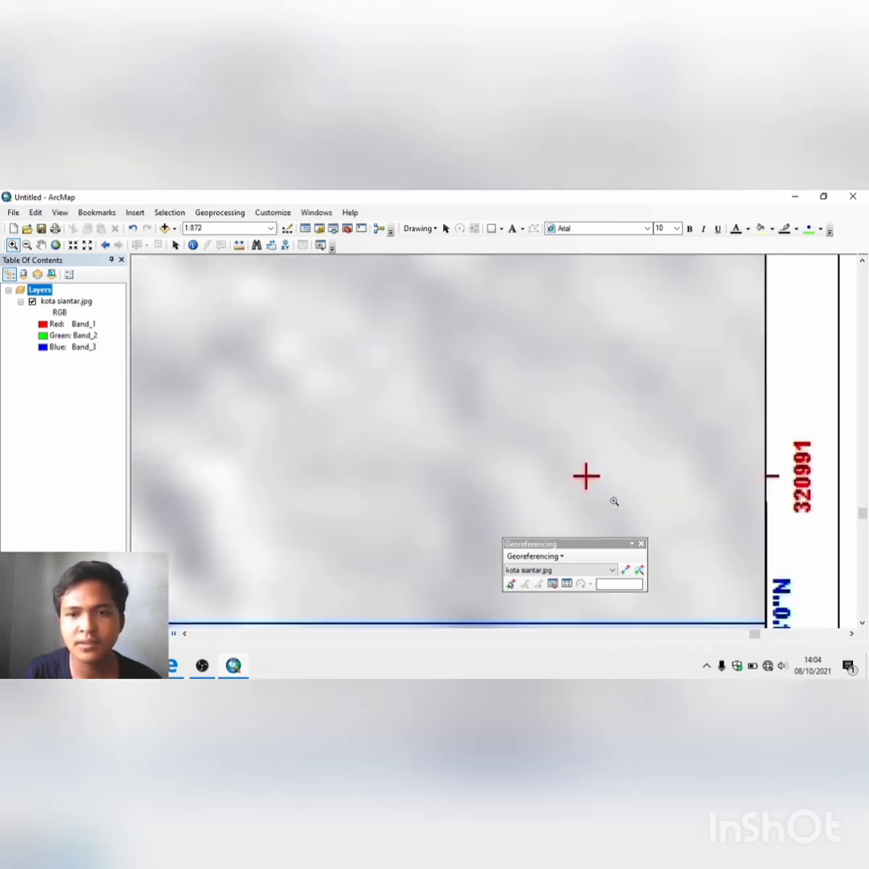
left_click(625, 570)
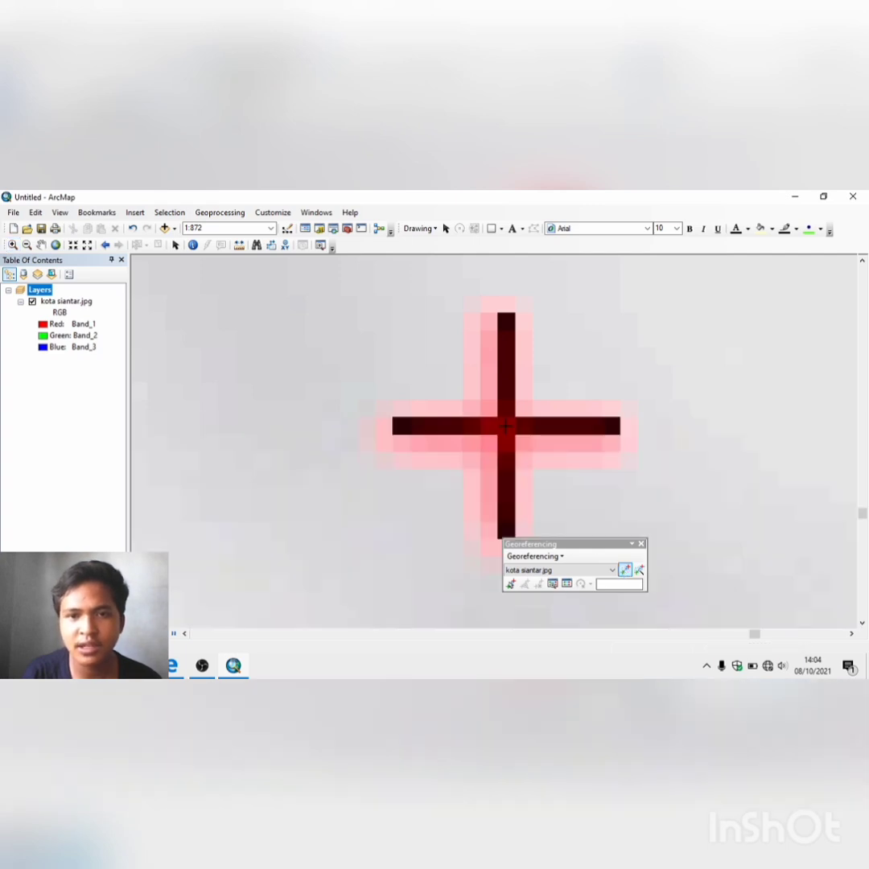
left_click(507, 419)
Open X and Y coordinate entry for the fourth control point and set its X coordinate to 513099.
right_click(507, 428)
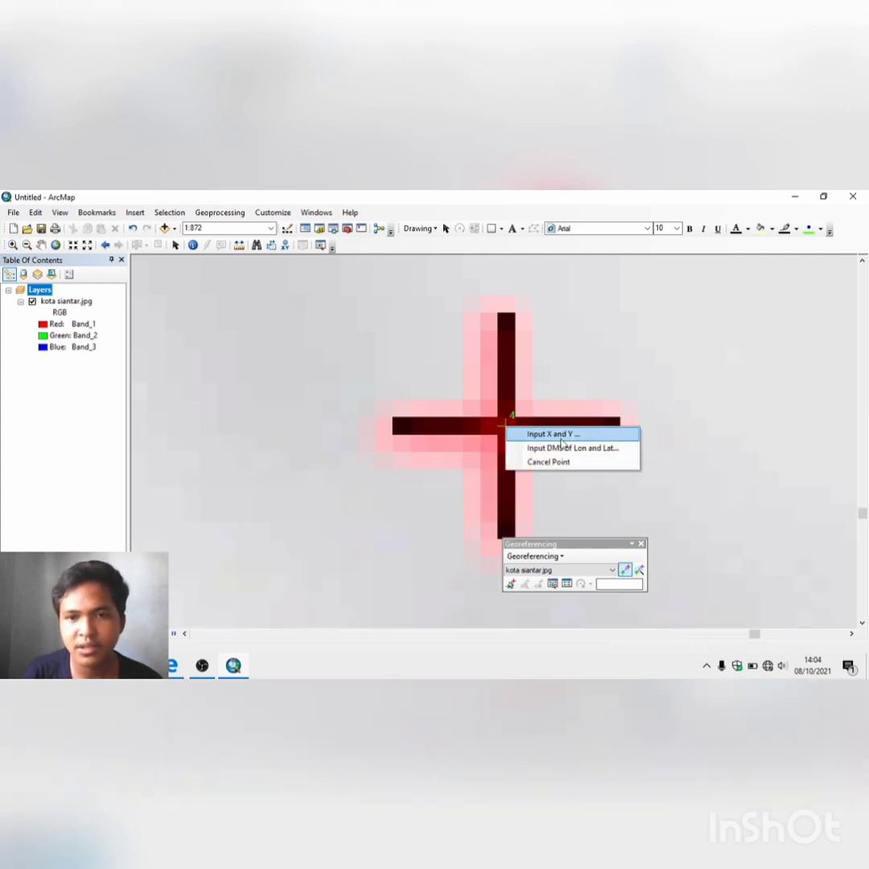
left_click(561, 439)
left_click(433, 406)
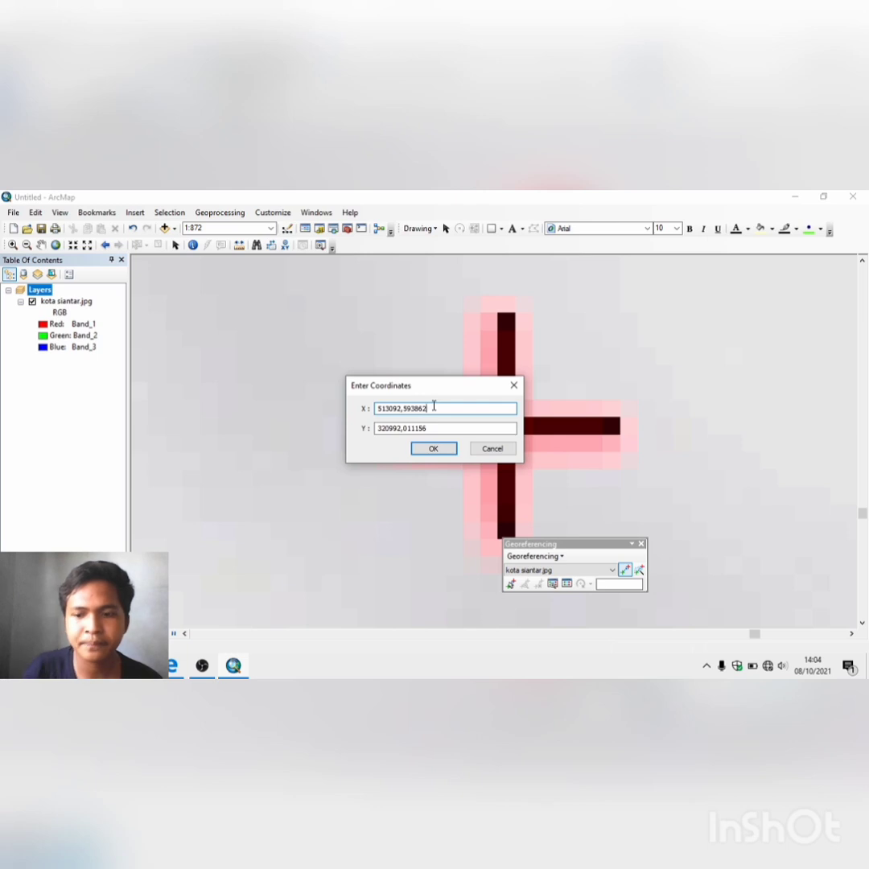
key("BackSpace")
key("BackSpace")
key("BackSpace")
key("BackSpace")
key("BackSpace")
key("BackSpace")
key("BackSpace")
key("BackSpace")
key("BackSpace")
key("BackSpace")
key("BackSpace")
key("BackSpace")
key("BackSpace")
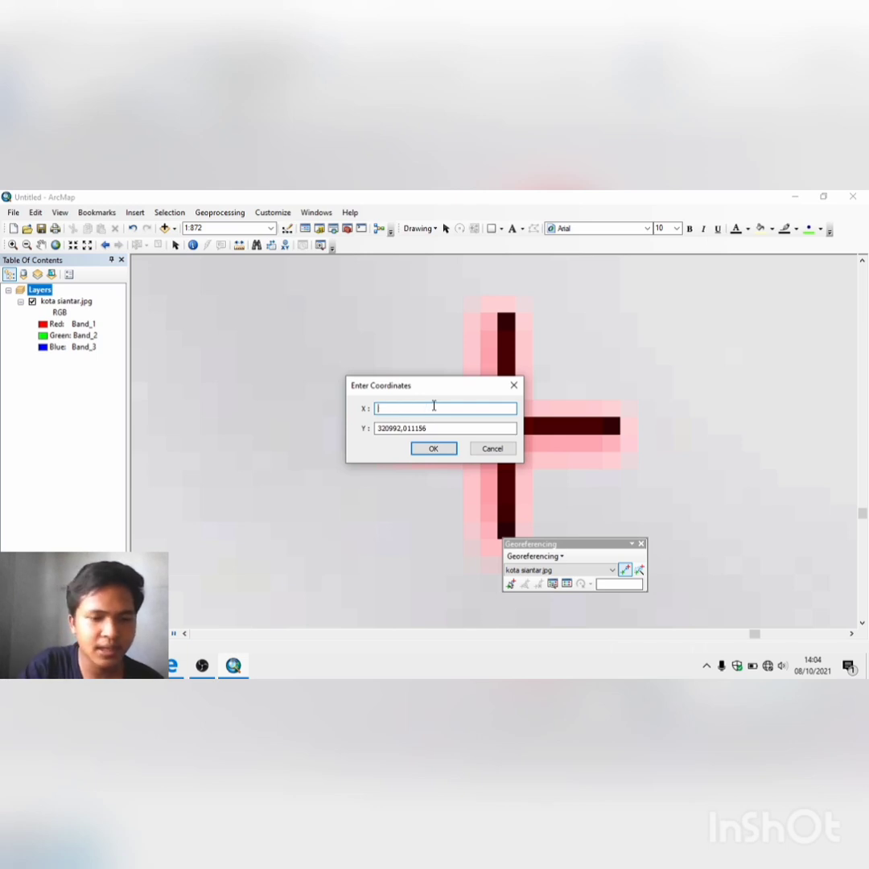
type("513099")
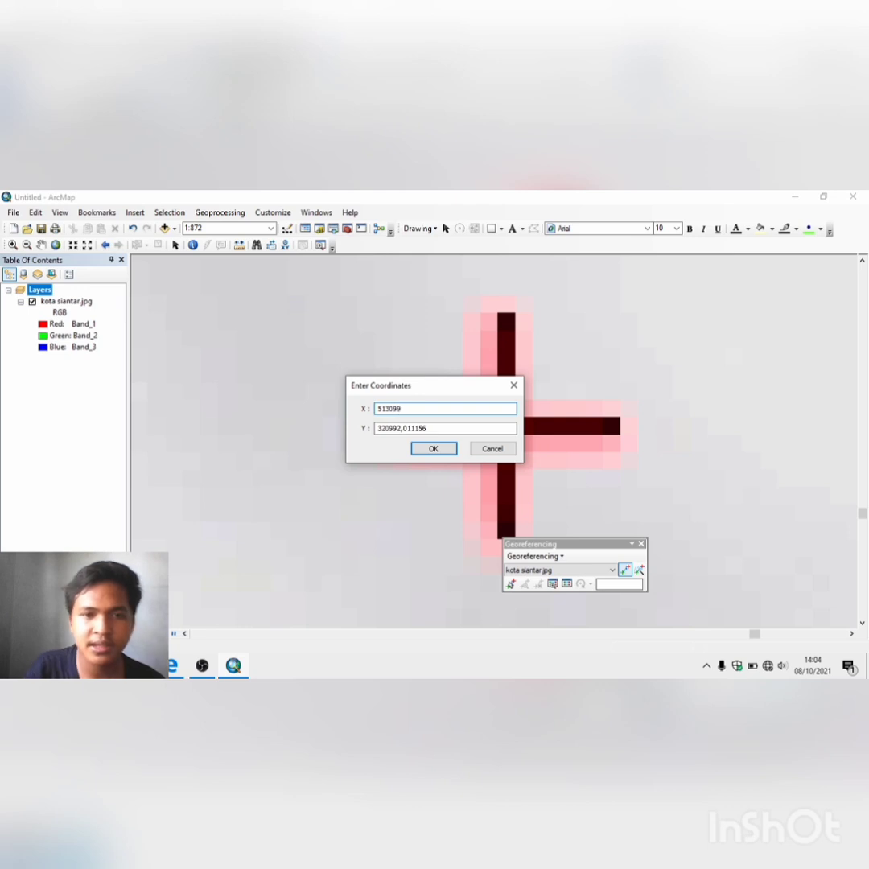
Set the fourth control point's Y coordinate to 320991 and accept the coordinates.
left_click(432, 427)
key("ctrl+a")
type("3")
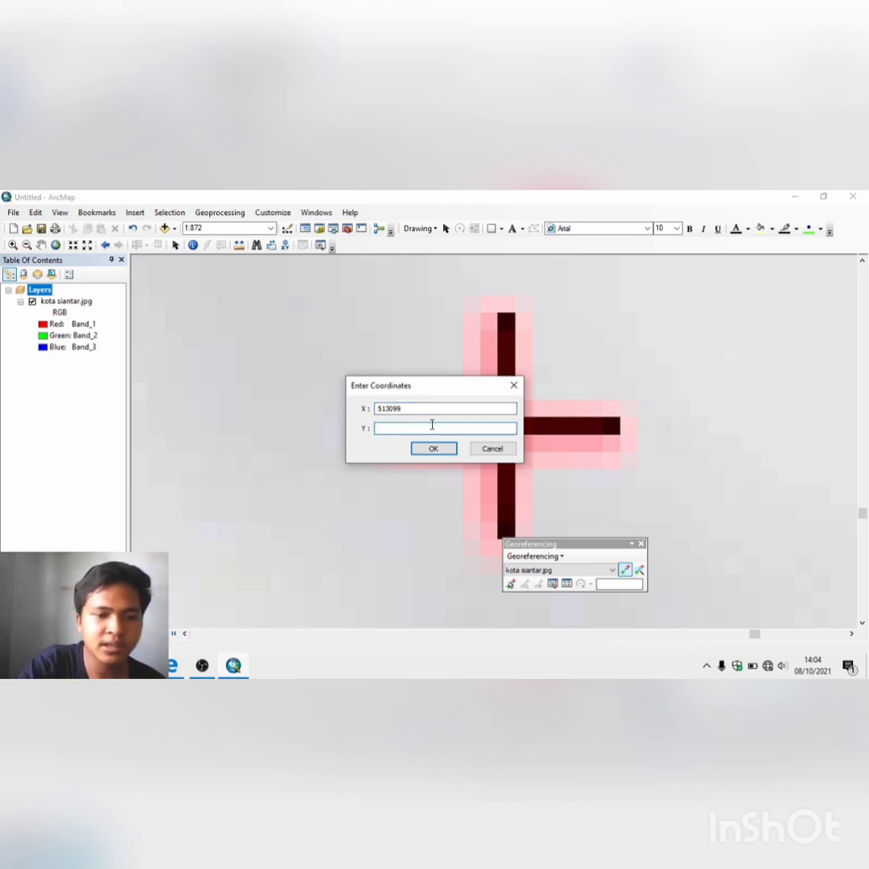
type("320")
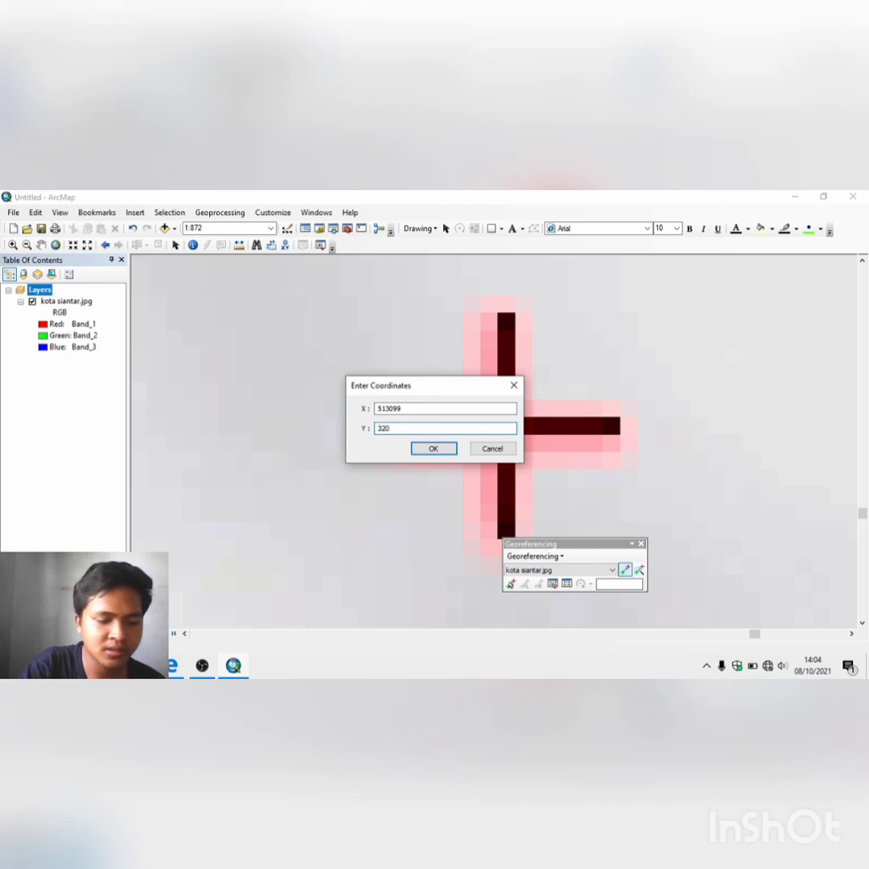
type("991")
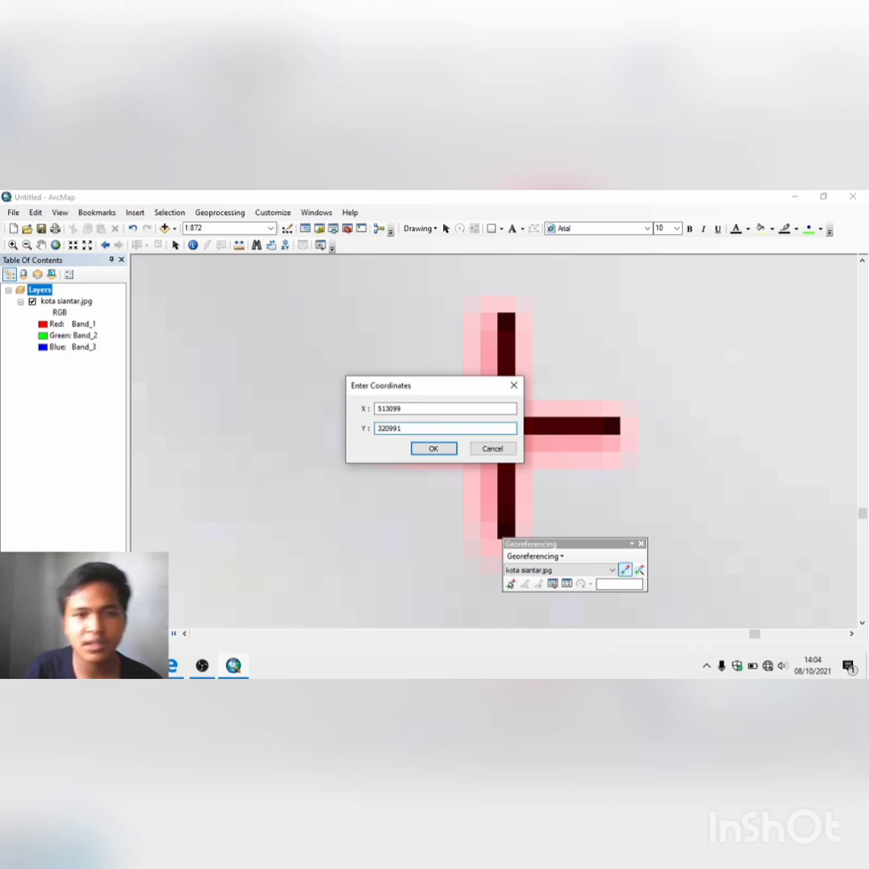
left_click(418, 449)
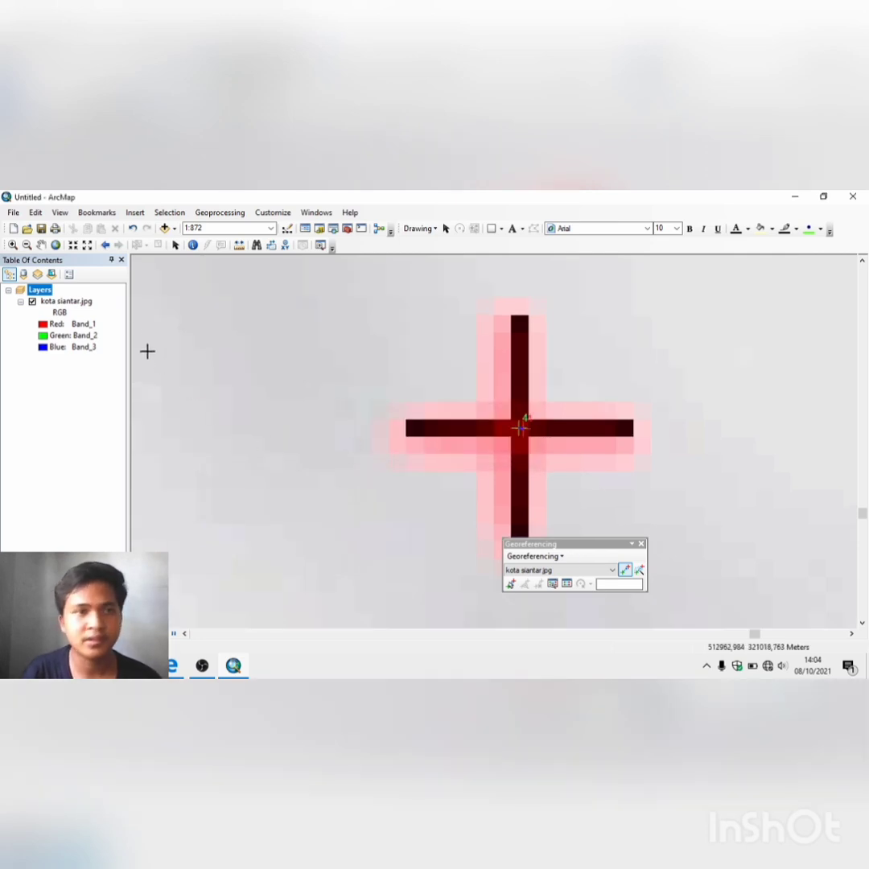
Show the whole map image and open the link table to check the control points and total RMS error.
left_click(55, 244)
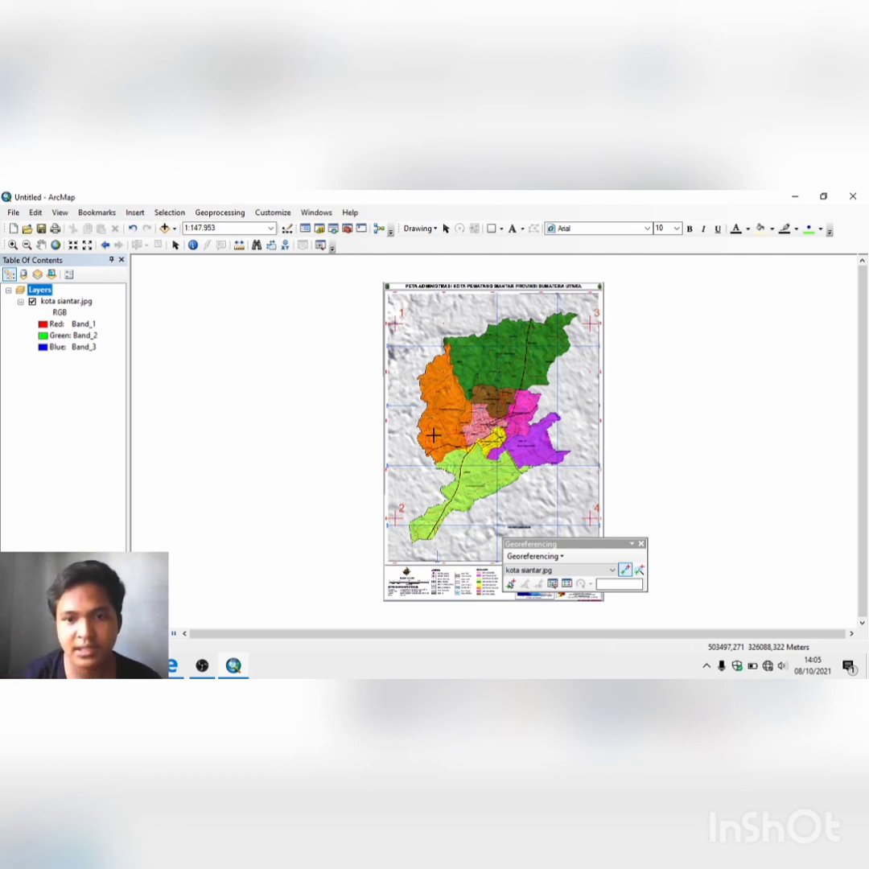
left_click(568, 588)
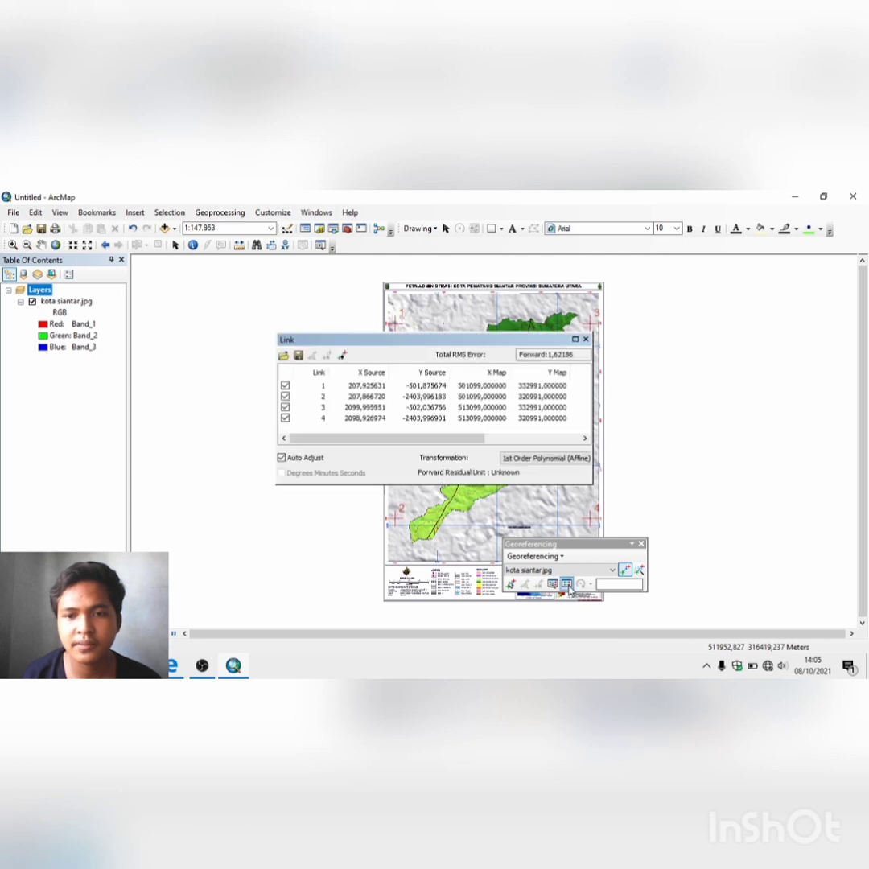
Examine the source and map coordinates and the X, Y and total residuals of all four control points, and close the link table.
left_click(583, 439)
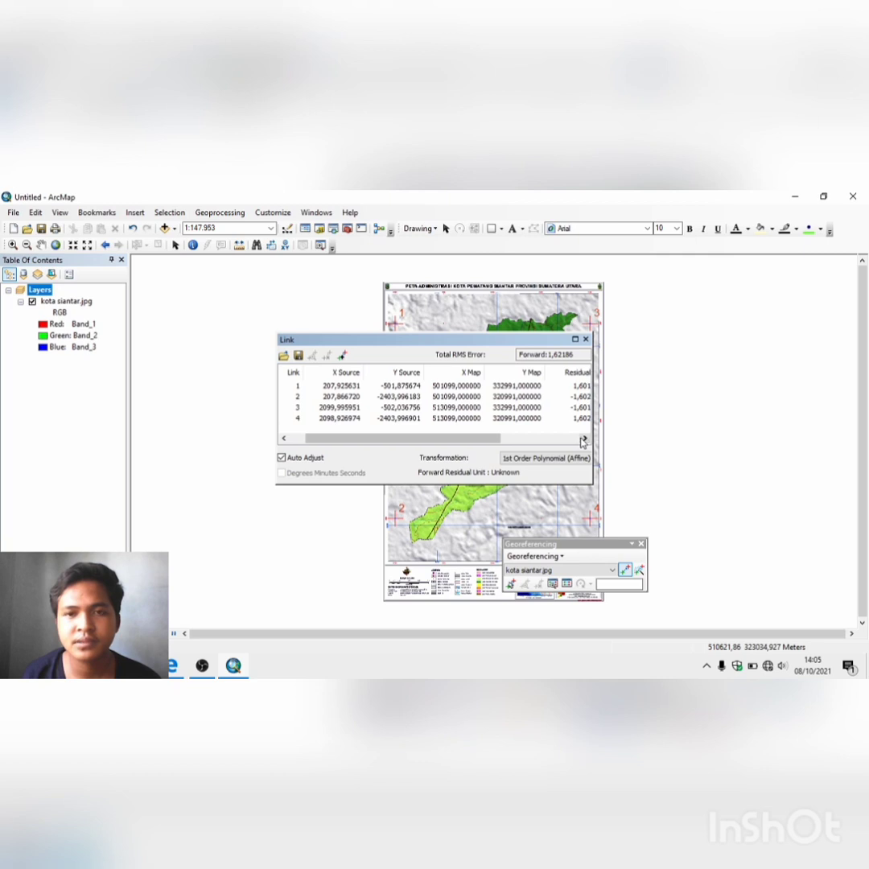
left_click(583, 439)
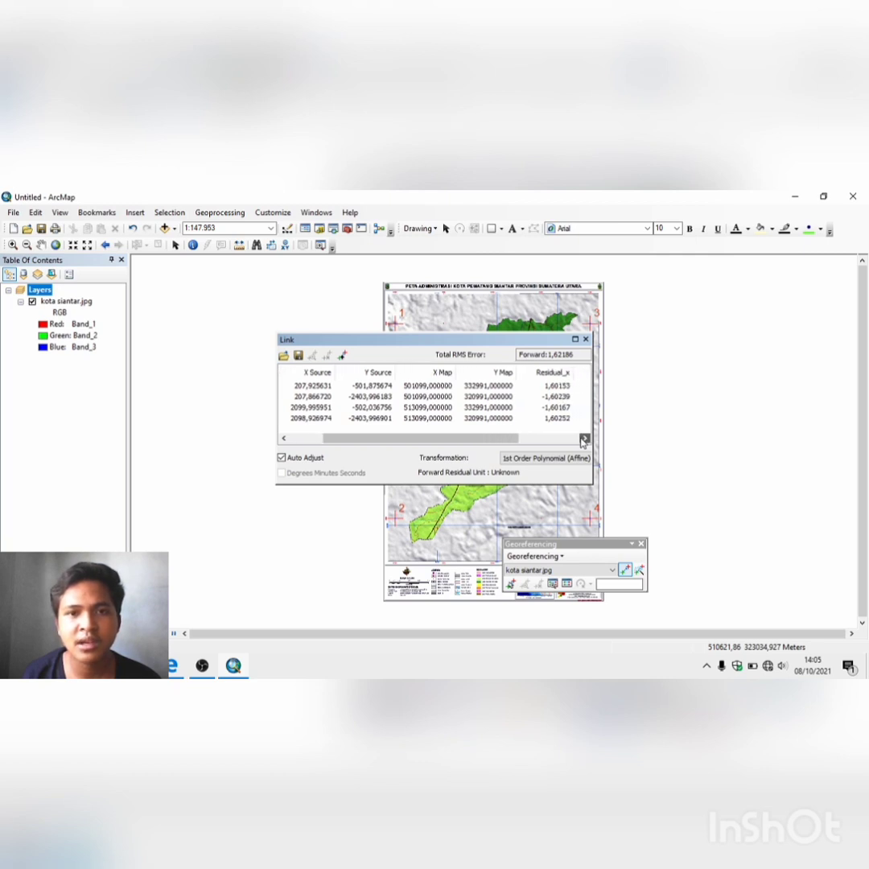
left_click(584, 439)
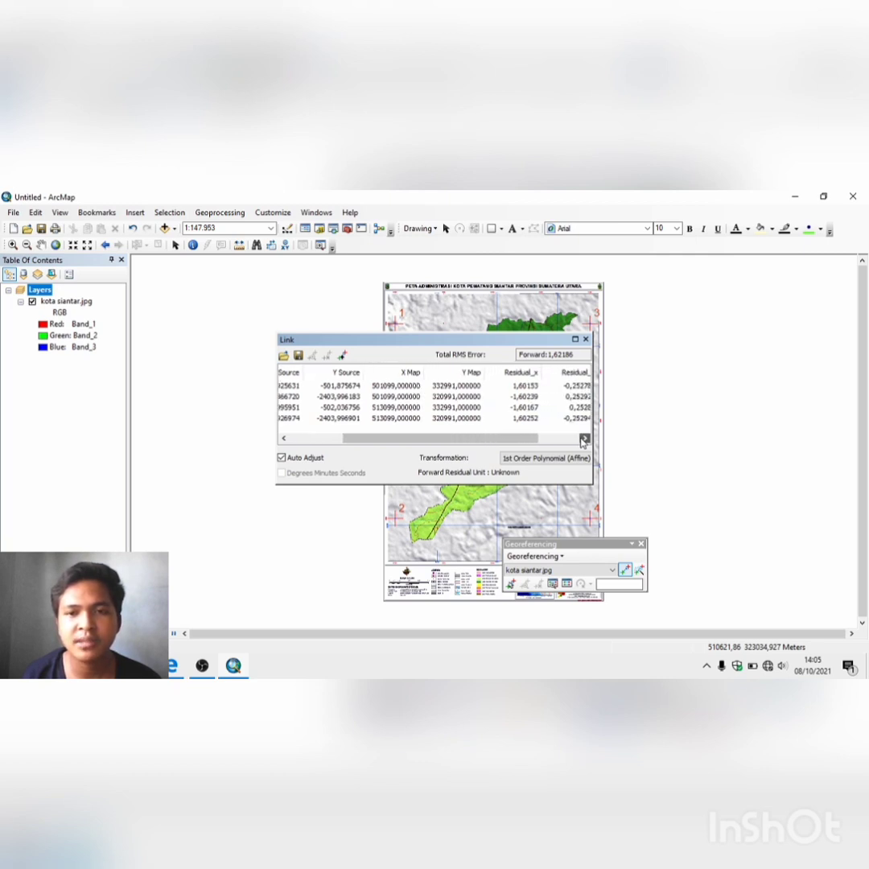
left_click(583, 439)
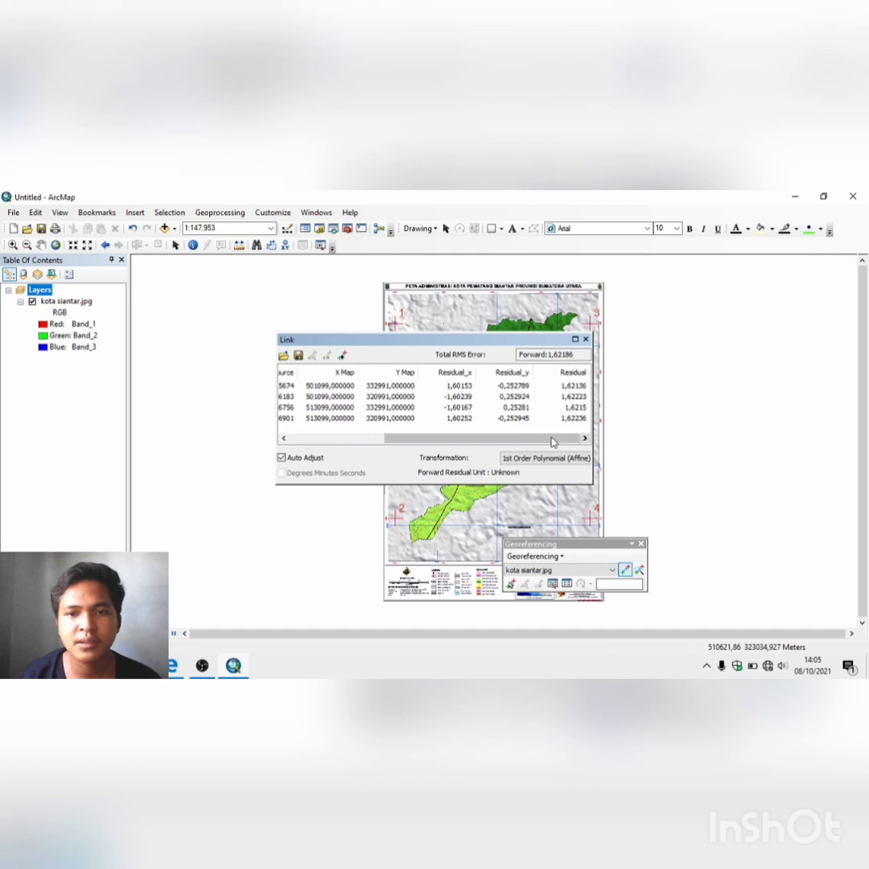
left_click(283, 437)
left_click(283, 438)
left_click(283, 437)
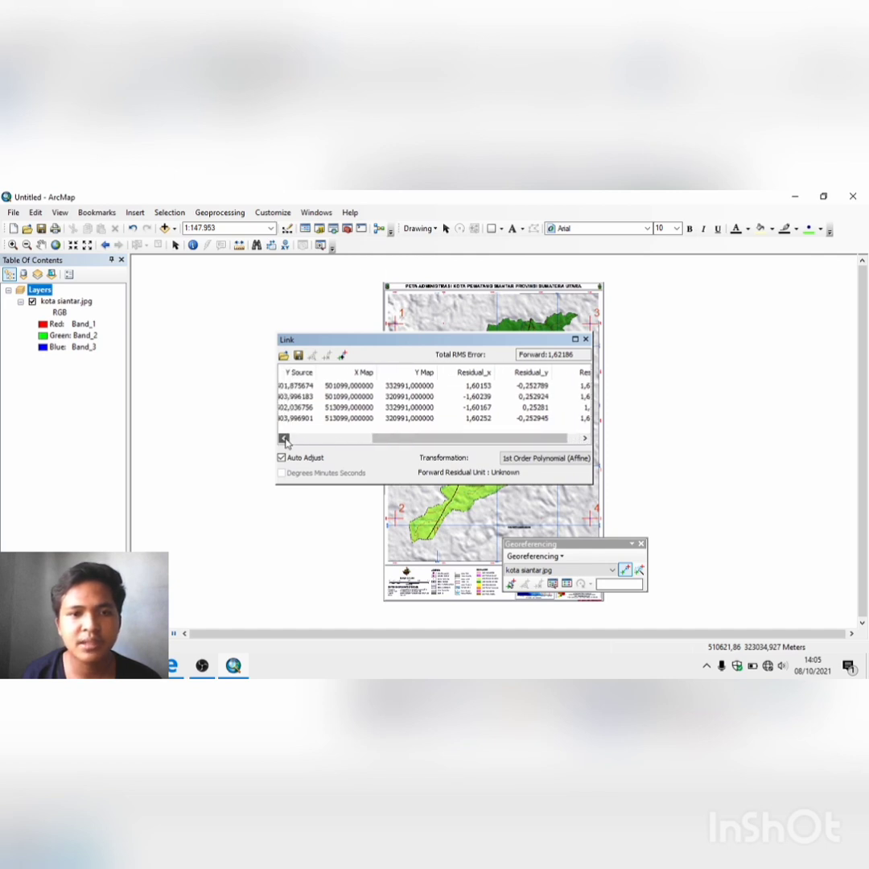
left_click(283, 437)
left_click(284, 438)
left_click(283, 438)
left_click(283, 438)
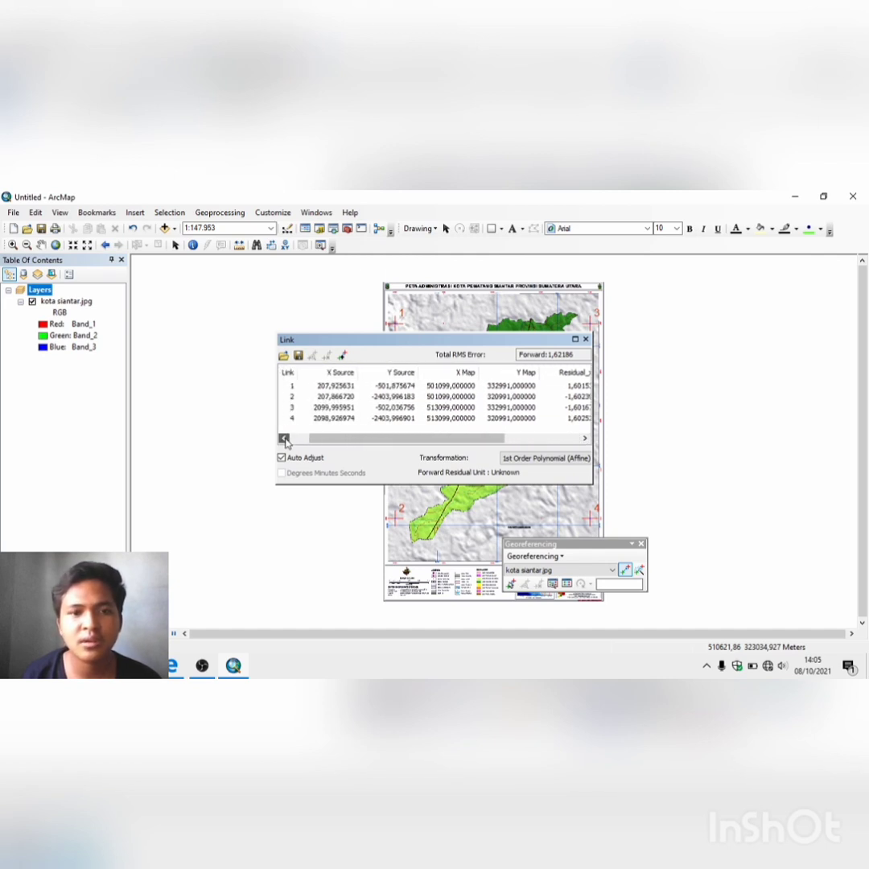
left_click(283, 438)
left_click(283, 438)
left_click(284, 438)
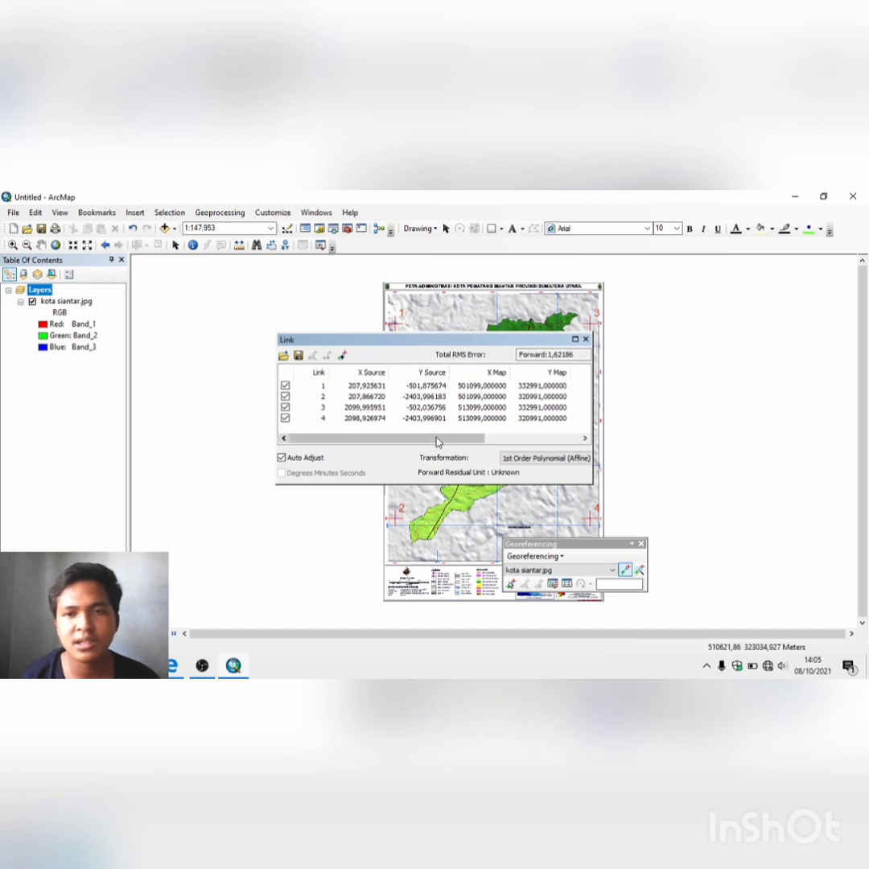
left_click(585, 437)
left_click(585, 437)
left_click(585, 438)
left_click(585, 438)
left_click(585, 438)
left_click(584, 438)
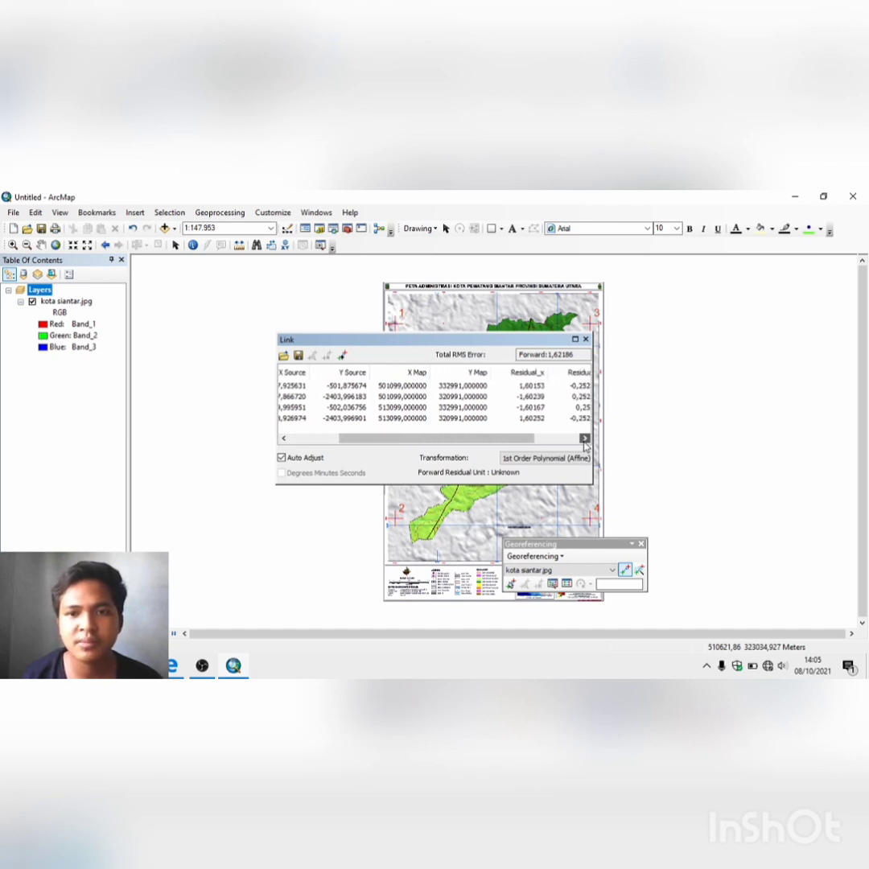
left_click(283, 438)
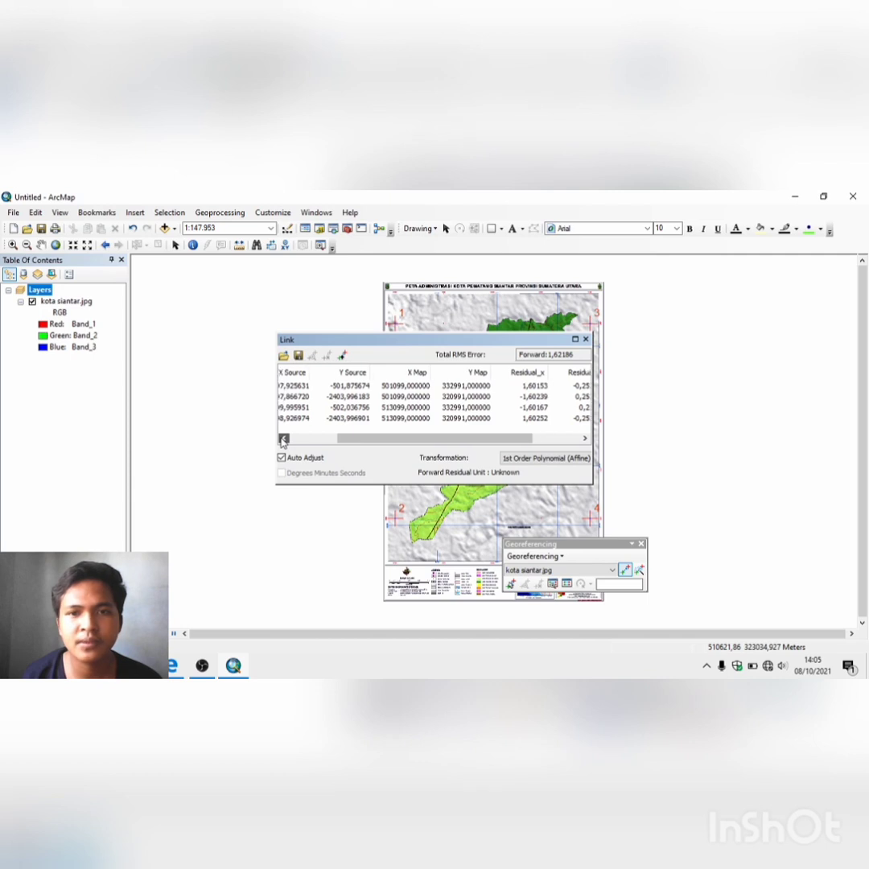
left_click(284, 438)
left_click(283, 438)
left_click(284, 438)
left_click(283, 438)
left_click(283, 437)
left_click(283, 438)
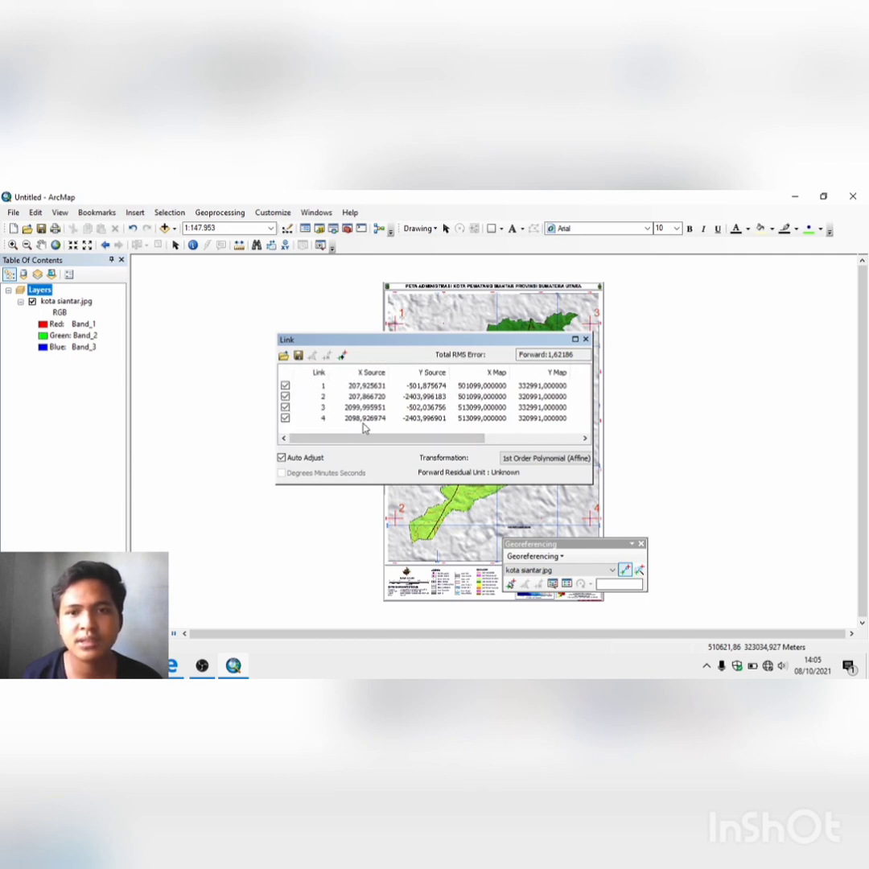
left_click(585, 437)
left_click(585, 437)
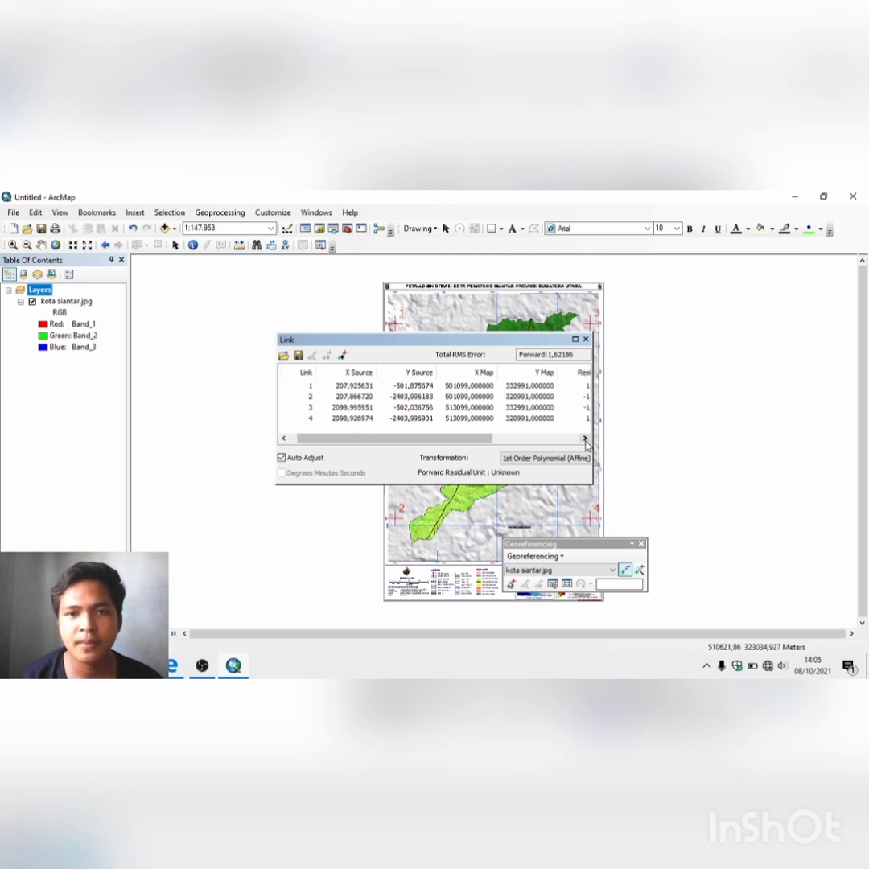
left_click(586, 339)
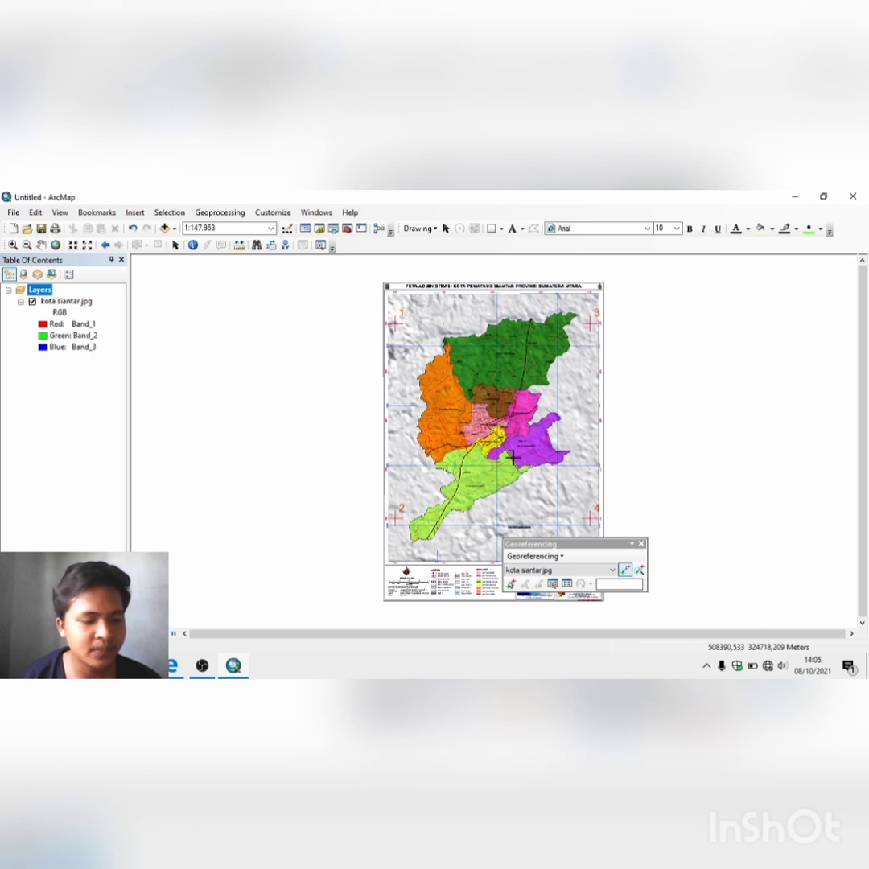
Move the georeferencing tools off the map legend and update the georeferencing to save the current warp to kota siantar.jpg.
left_click_drag(585, 544, 477, 475)
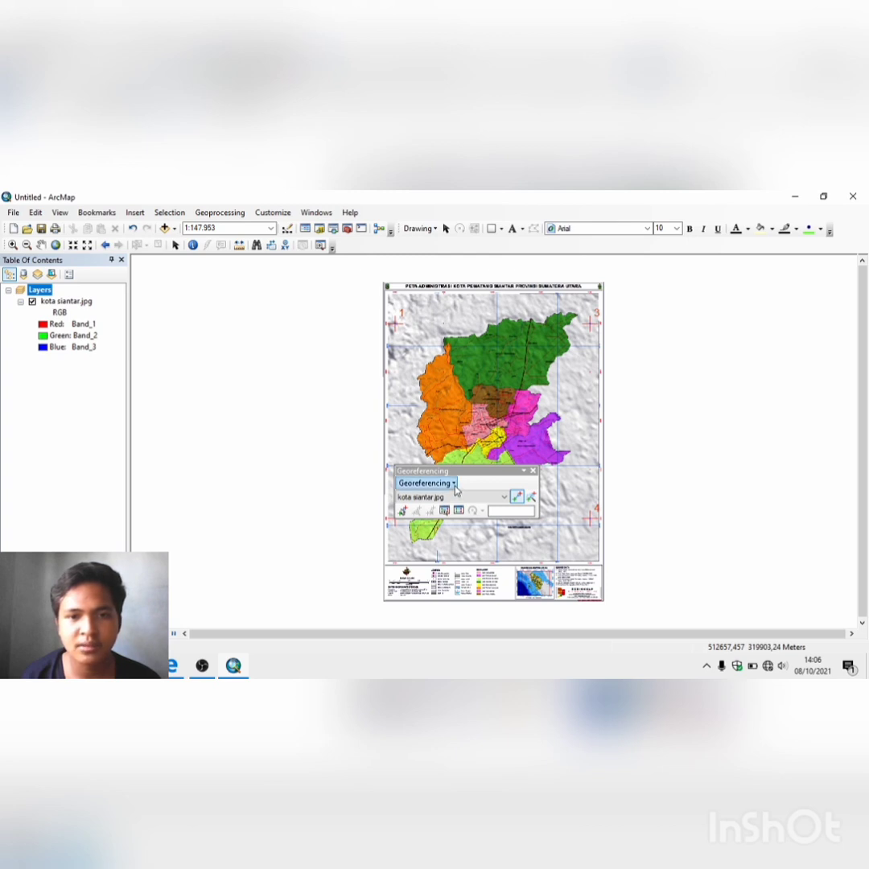
left_click(454, 483)
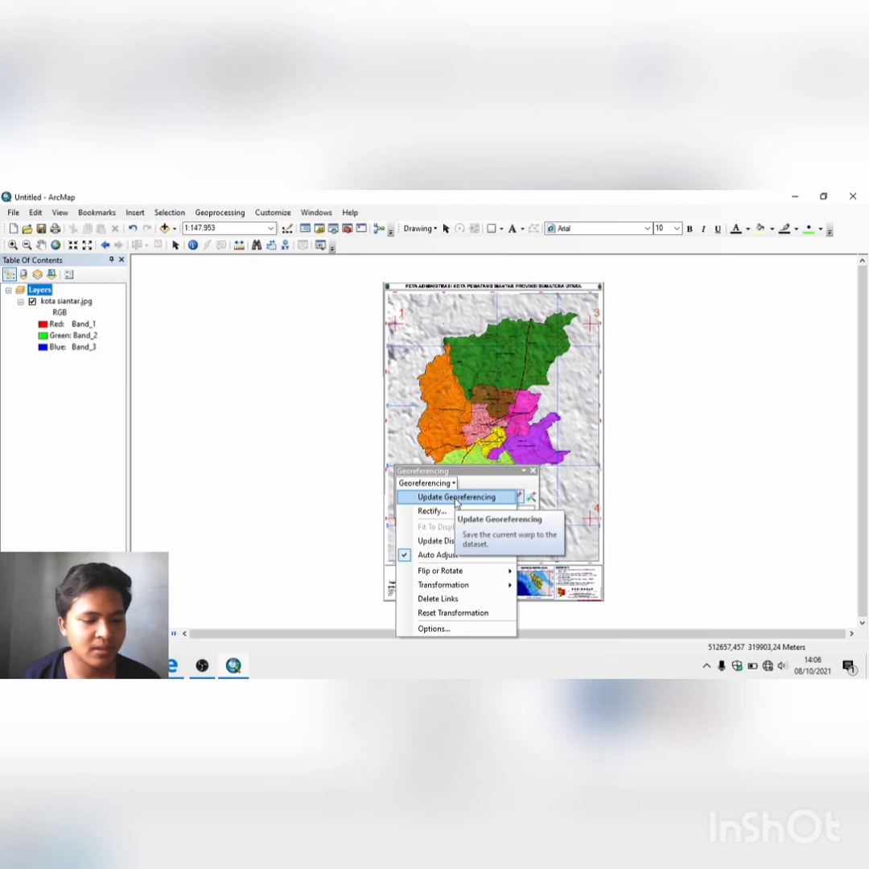
left_click(456, 497)
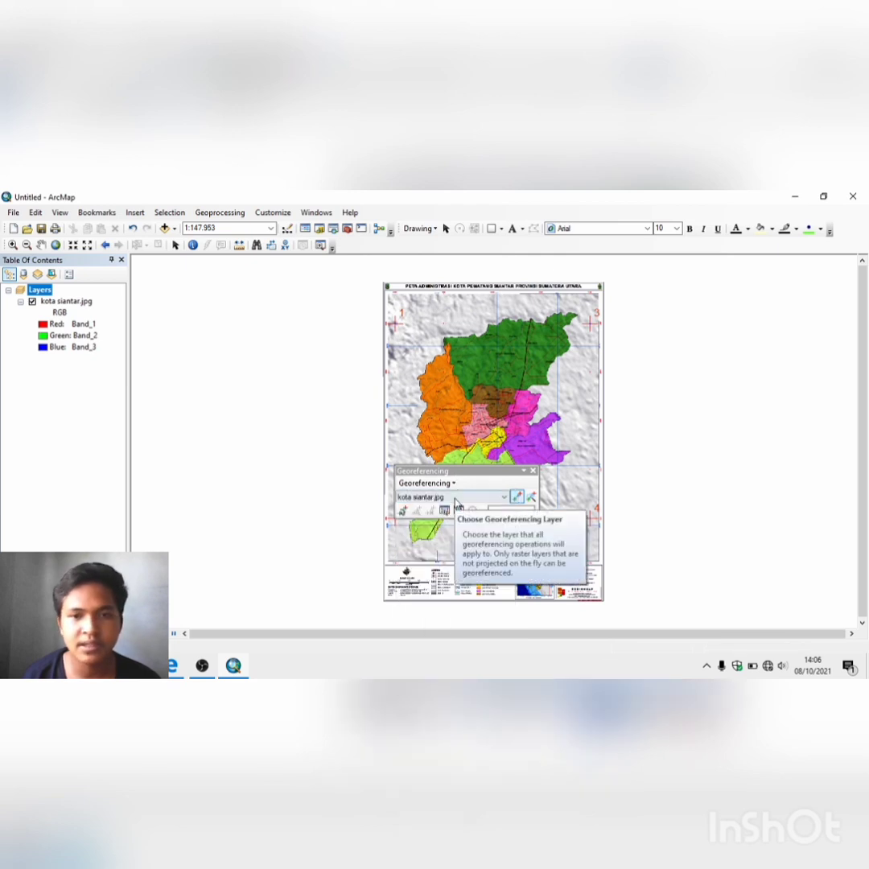